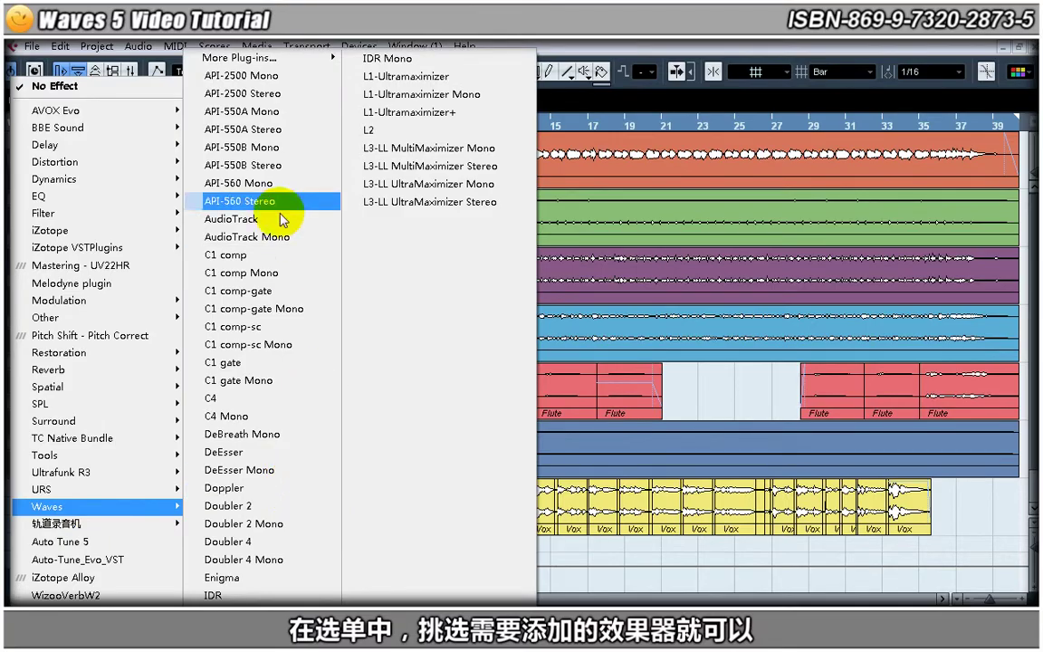
- Insert a Waves API-550A equalizer in the track's insert effect slot
{"action": "left_click", "coordinate": [269, 118]}
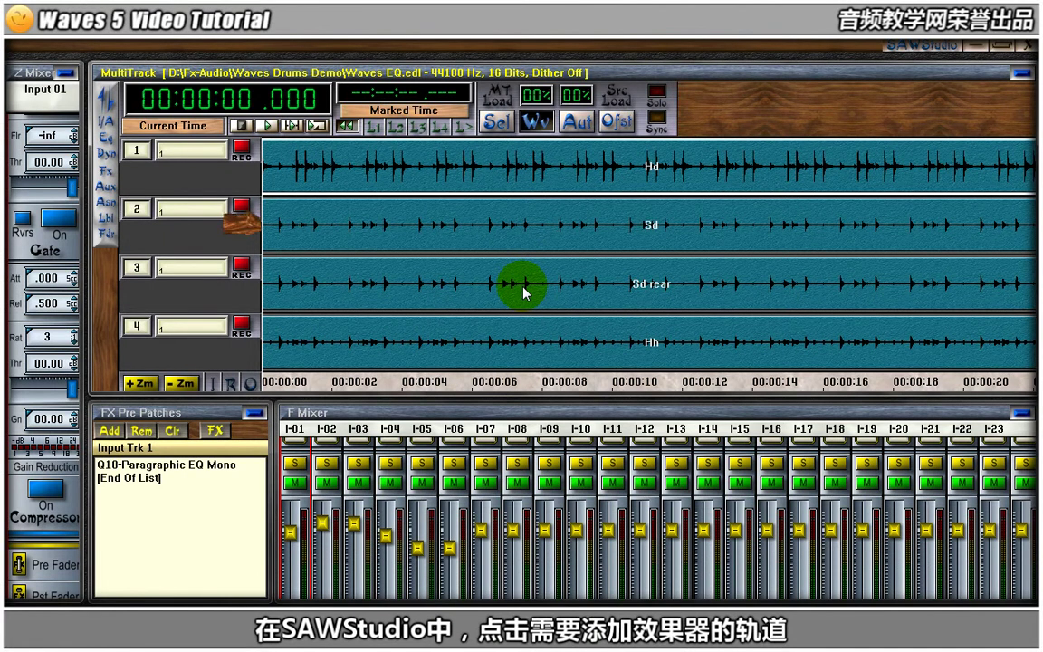
- Switch to SAWStudio, add the L2 plug-in to track 2's pre-fader effects and reposition its window
{"action": "left_click", "coordinate": [513, 242]}
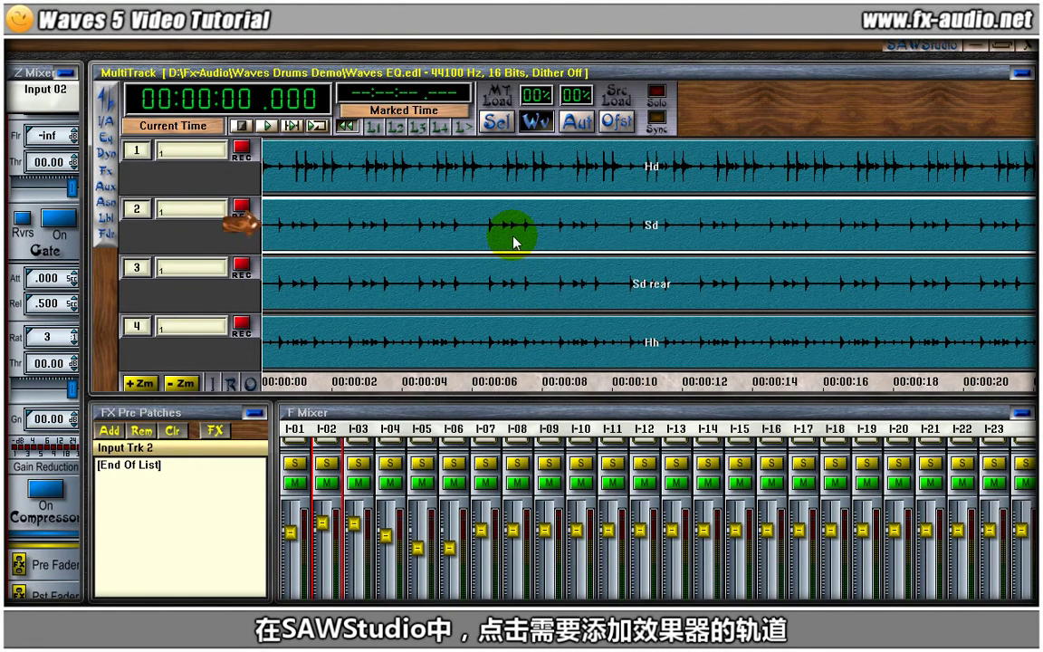
{"action": "left_click", "coordinate": [211, 433]}
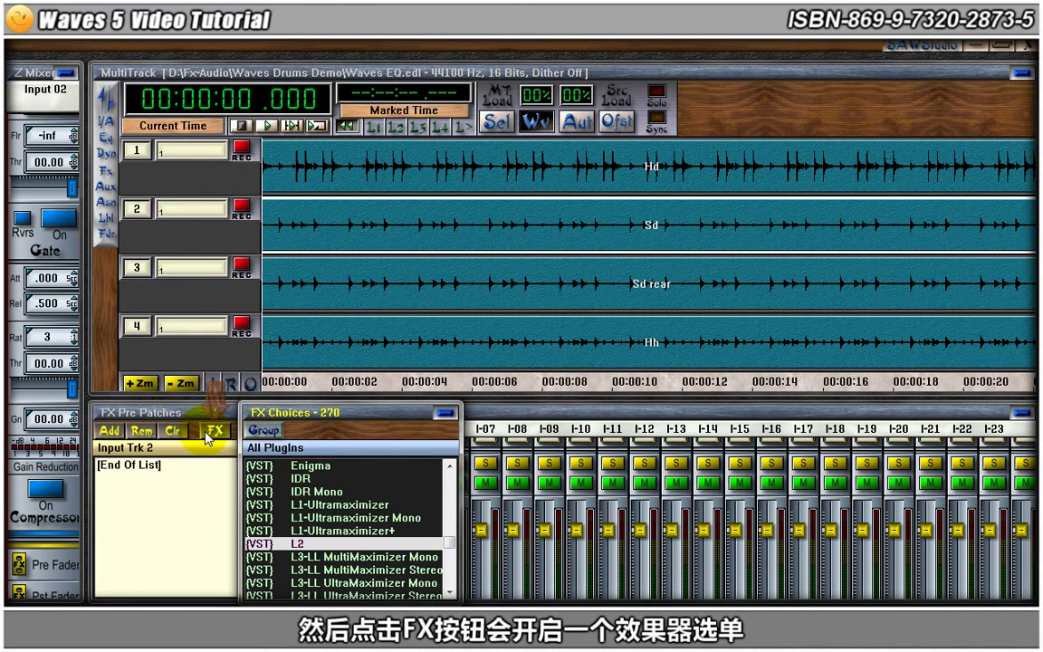
{"action": "left_click", "coordinate": [295, 543]}
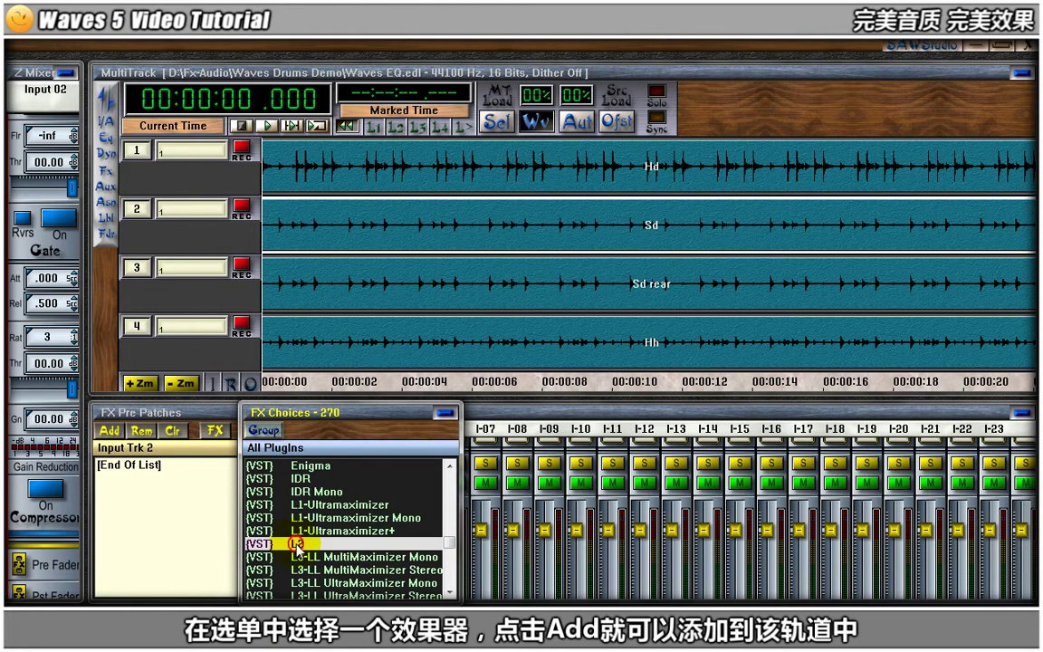
{"action": "left_click", "coordinate": [109, 431]}
{"action": "left_click_drag", "start_coordinate": [274, 365], "coordinate": [494, 228]}
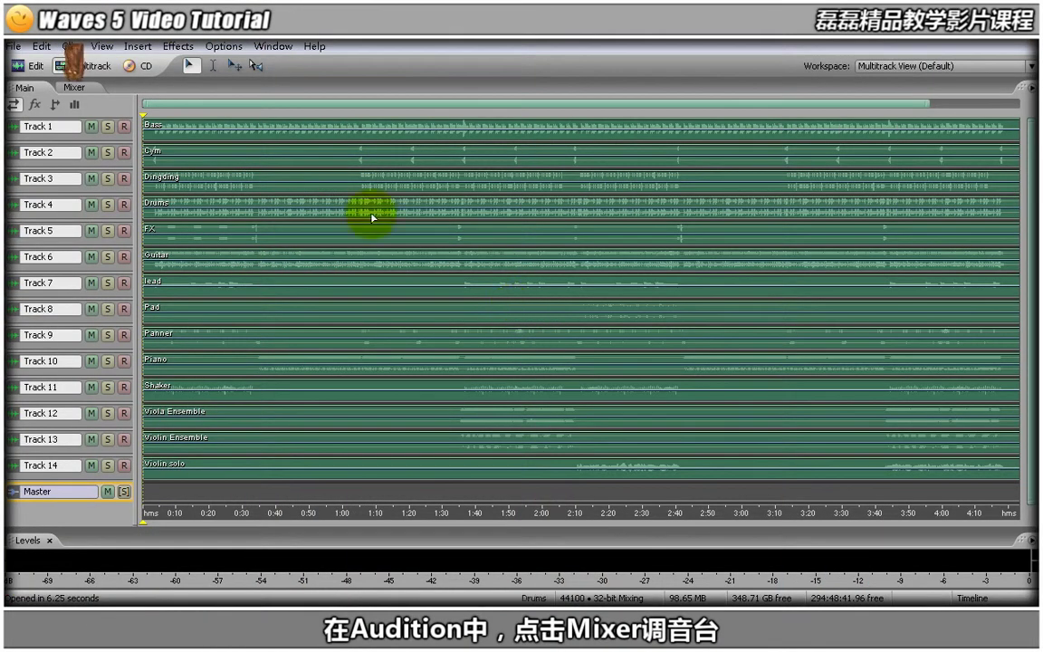
- Switch to Audition, show the mixer and insert the API-2500 Stereo VST effect in Track 1's first effect slot
{"action": "left_click", "coordinate": [78, 89]}
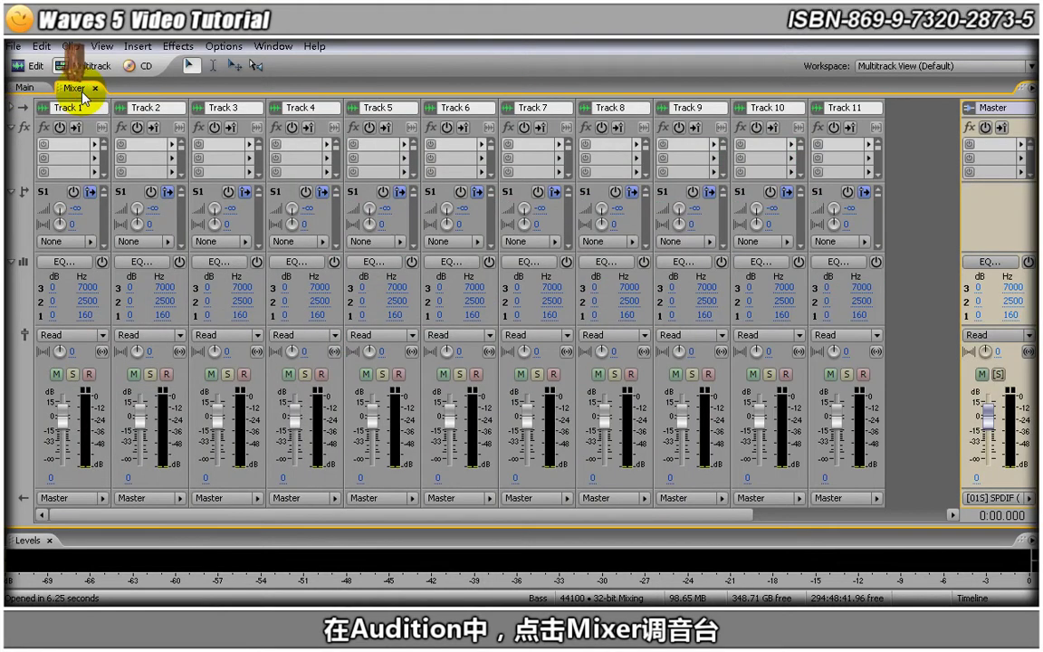
{"action": "left_click", "coordinate": [96, 147]}
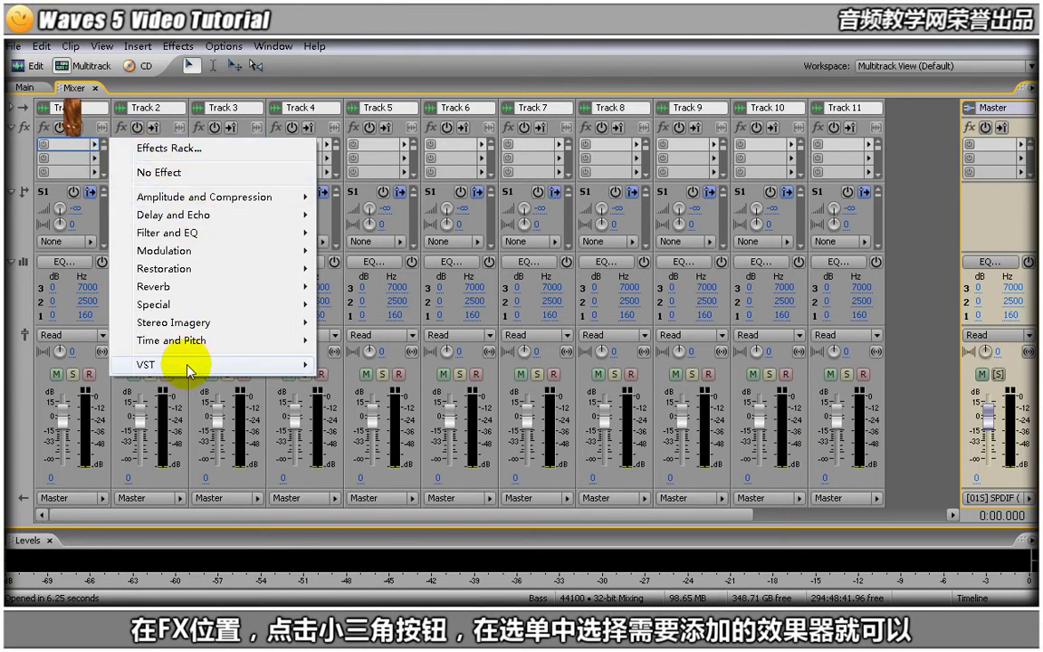
{"action": "mouse_move", "coordinate": [189, 371]}
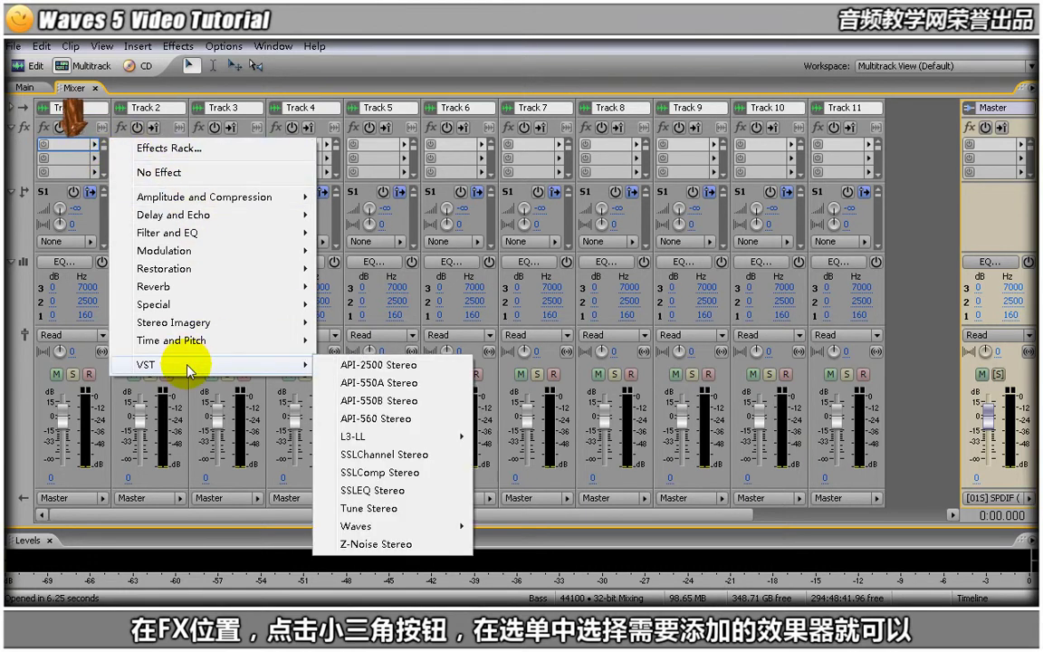
{"action": "left_click", "coordinate": [331, 365]}
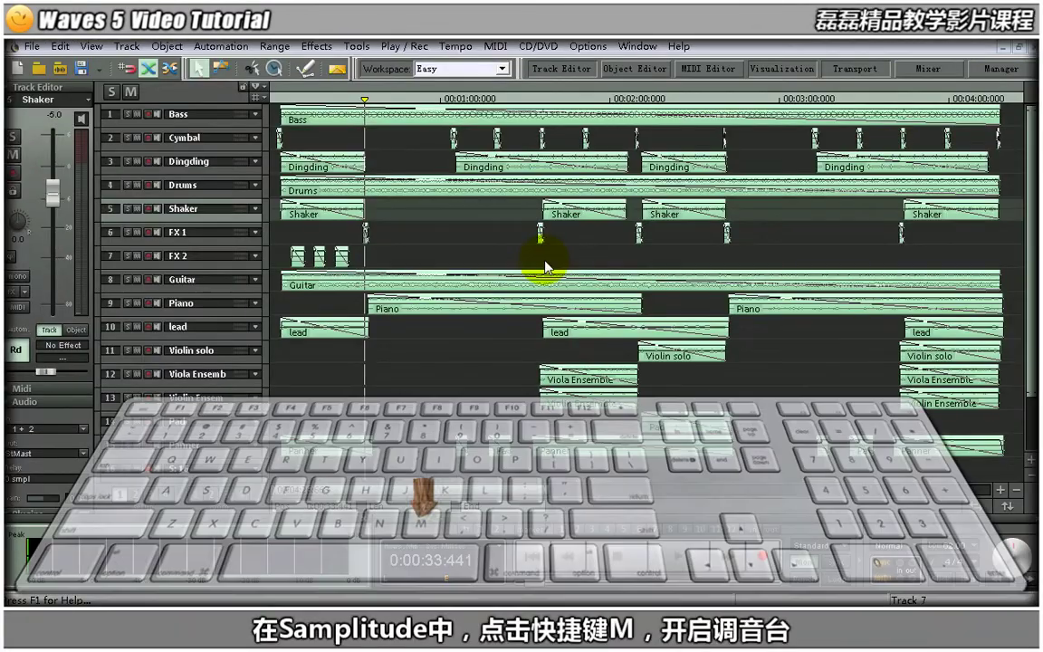
- Switch to Samplitude, show the mixer, insert the Waves C1 comp plug-in on the Piano track and reposition its window
{"action": "key", "text": "m"}
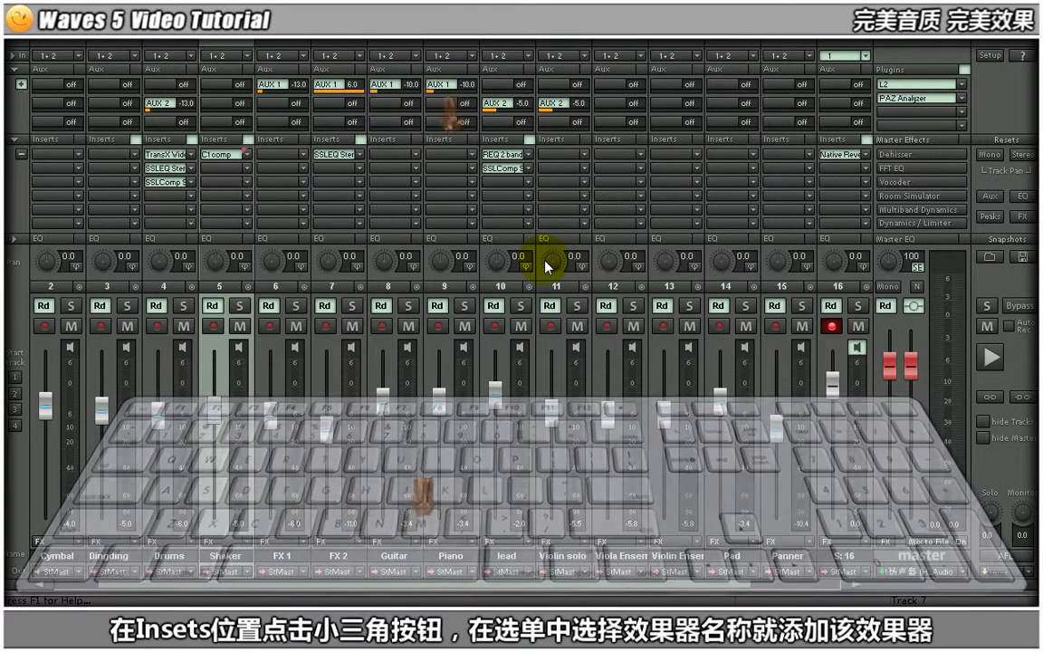
{"action": "left_click", "coordinate": [474, 156]}
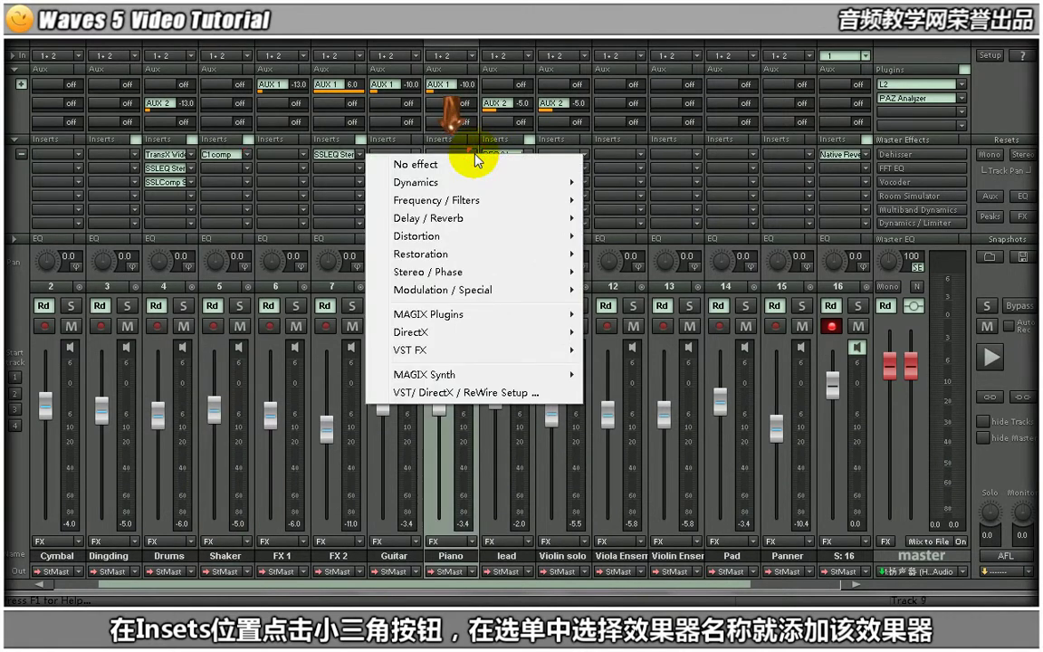
{"action": "mouse_move", "coordinate": [448, 353]}
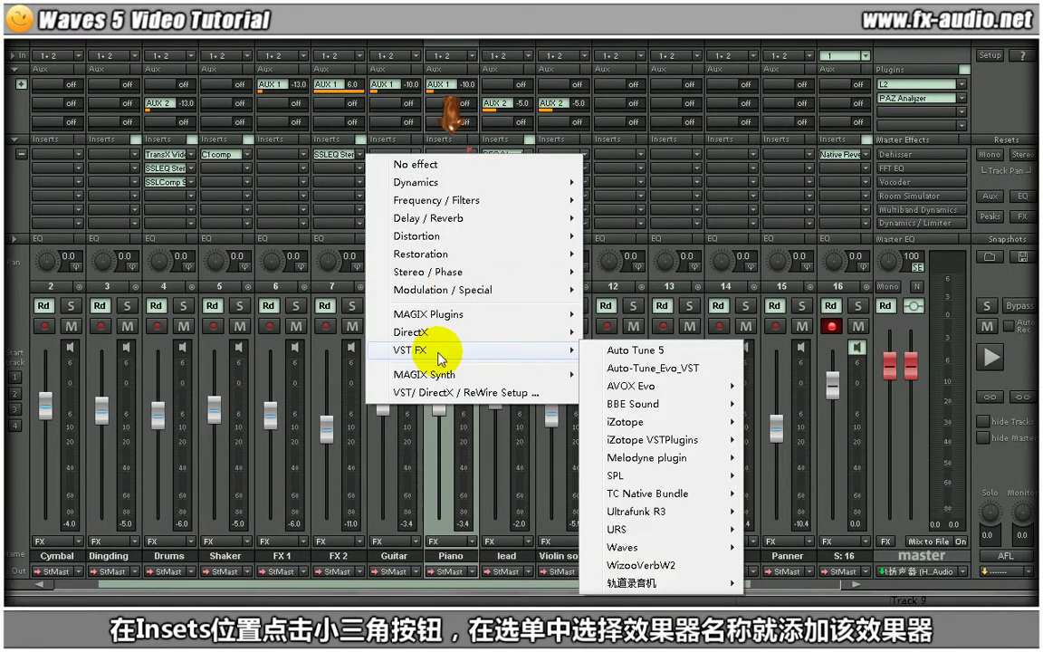
{"action": "mouse_move", "coordinate": [664, 546]}
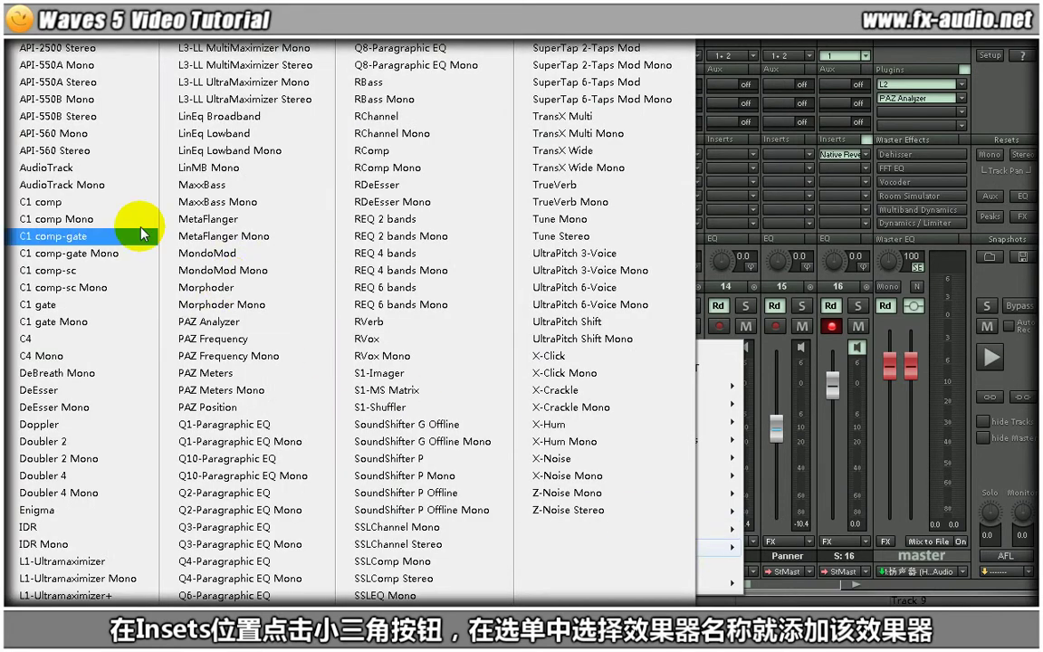
{"action": "left_click", "coordinate": [77, 200]}
{"action": "left_click_drag", "start_coordinate": [340, 195], "coordinate": [535, 183]}
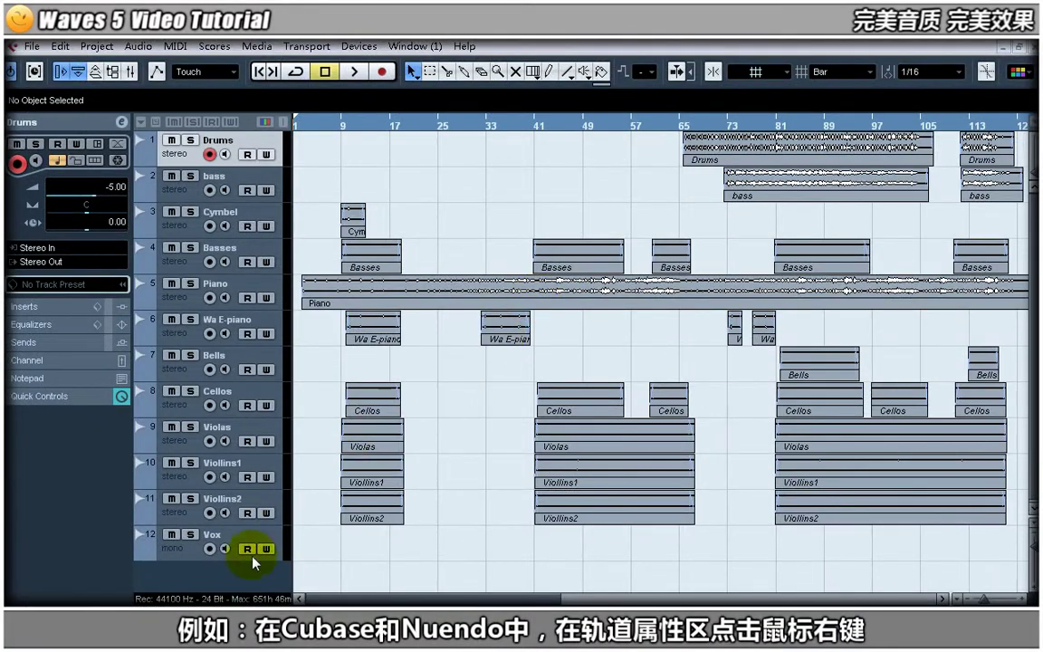
- Switch to Cubase and add a group channel track to the project
{"action": "right_click", "coordinate": [214, 580]}
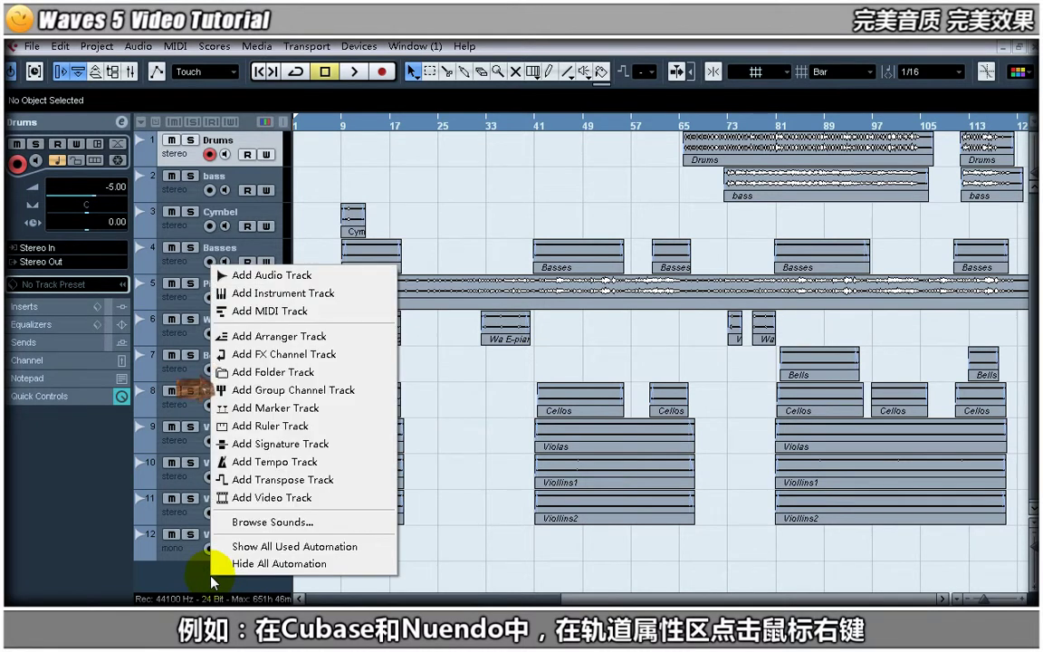
{"action": "left_click", "coordinate": [363, 399]}
{"action": "left_click", "coordinate": [544, 409]}
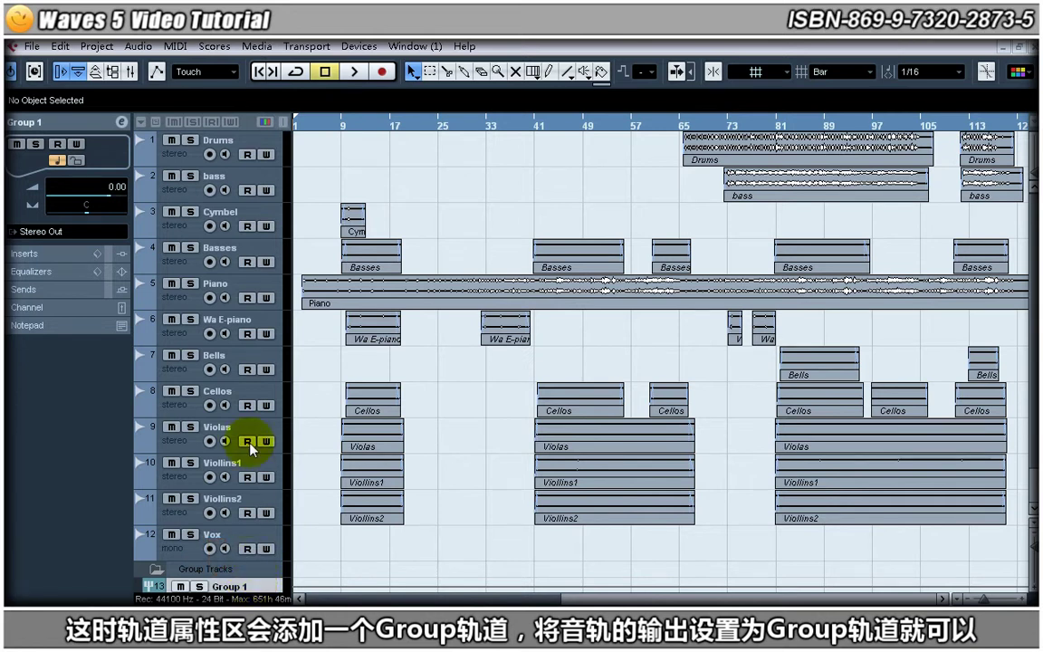
- Route the outputs of the Drums and bass tracks to Group 1
{"action": "left_click", "coordinate": [168, 149]}
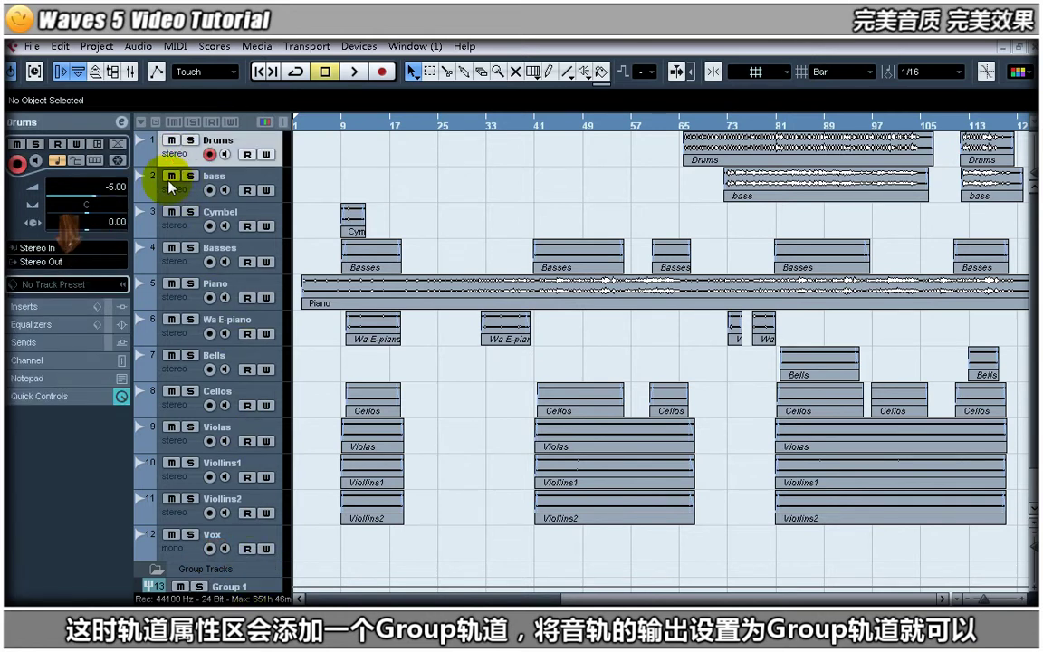
{"action": "left_click", "coordinate": [89, 265]}
{"action": "left_click", "coordinate": [107, 361]}
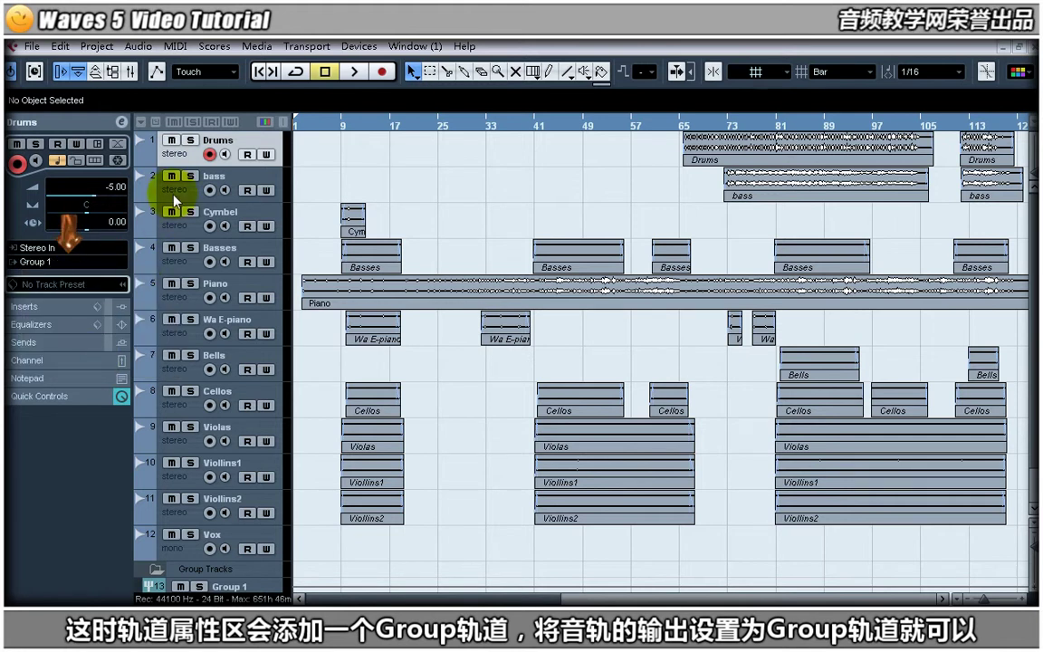
{"action": "left_click", "coordinate": [175, 198]}
{"action": "left_click", "coordinate": [49, 262]}
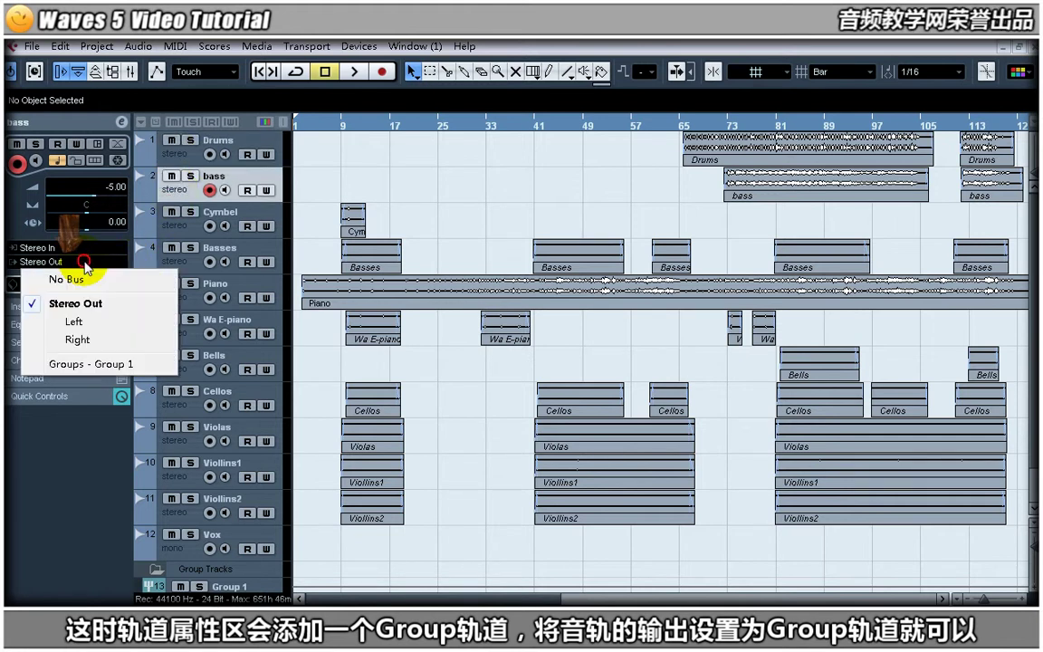
{"action": "left_click", "coordinate": [98, 365]}
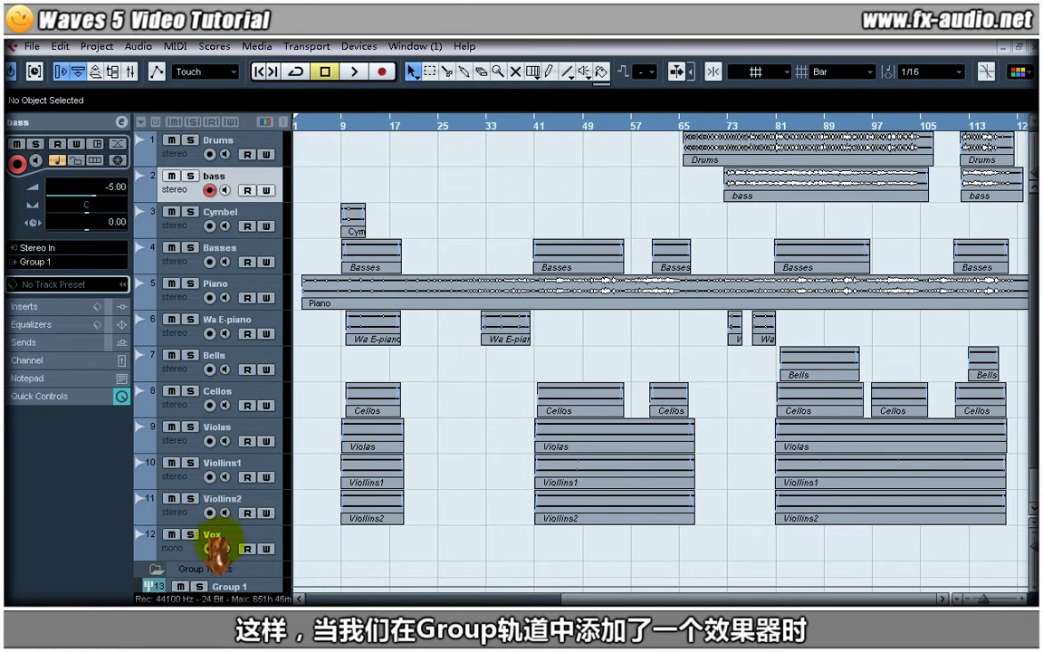
- Insert the Waves API-560 Mono plug-in in the first insert slot of the Group 1 track
{"action": "left_click", "coordinate": [222, 585]}
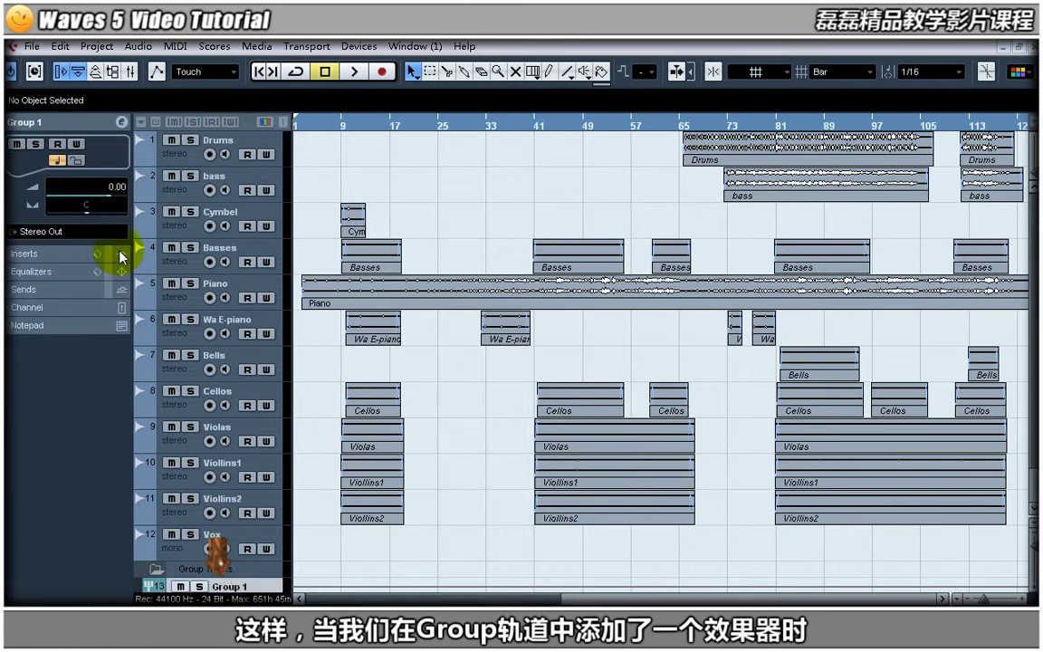
{"action": "left_click", "coordinate": [118, 255]}
{"action": "left_click", "coordinate": [57, 168]}
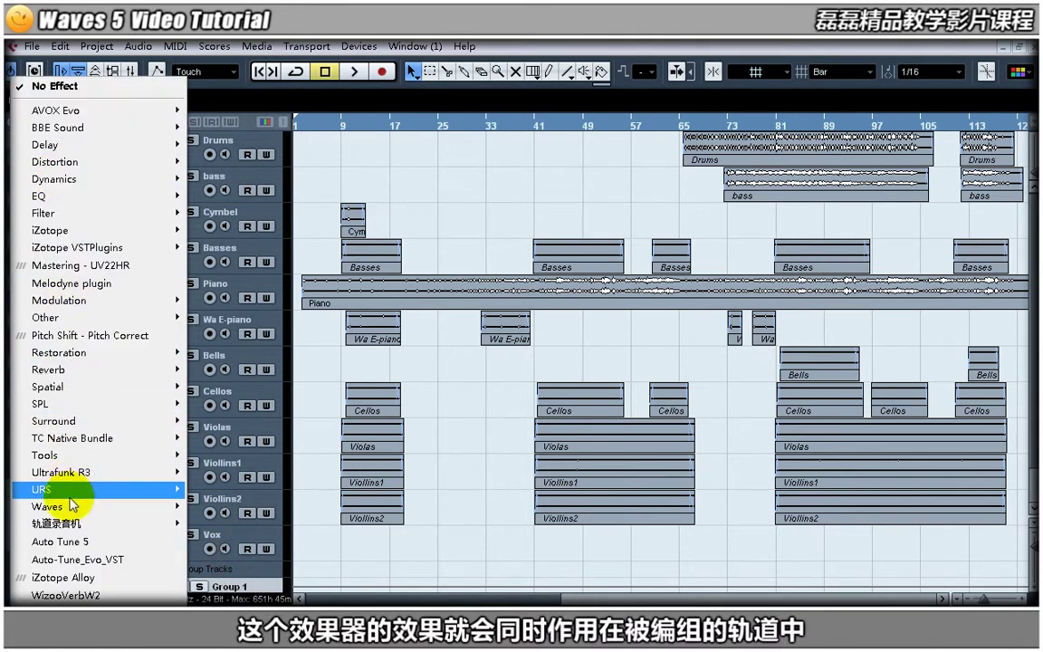
{"action": "mouse_move", "coordinate": [73, 506]}
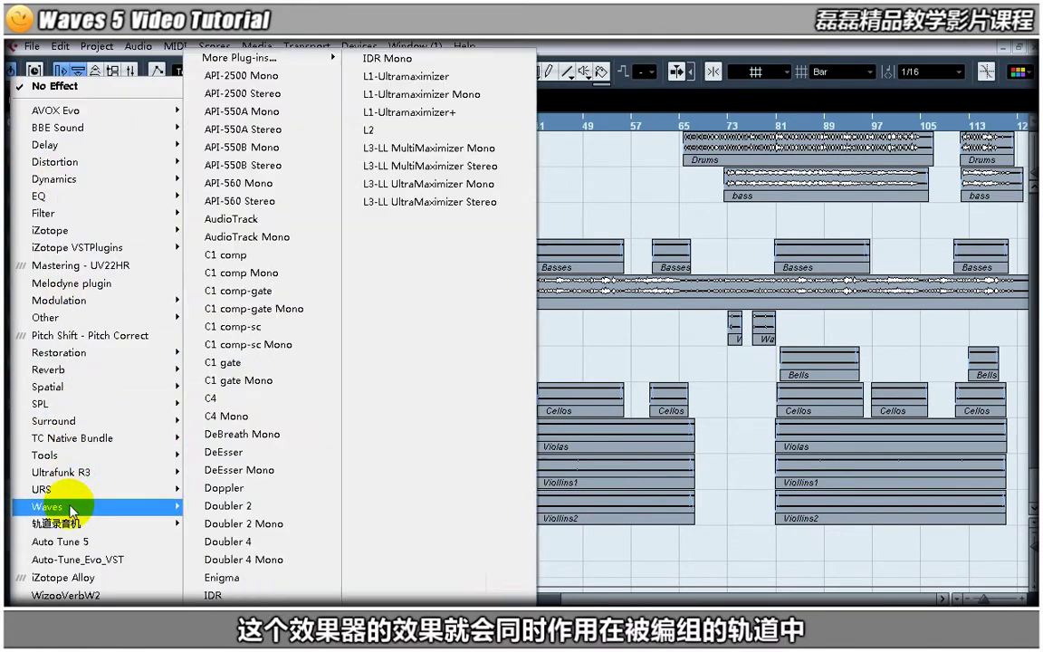
{"action": "left_click", "coordinate": [272, 184]}
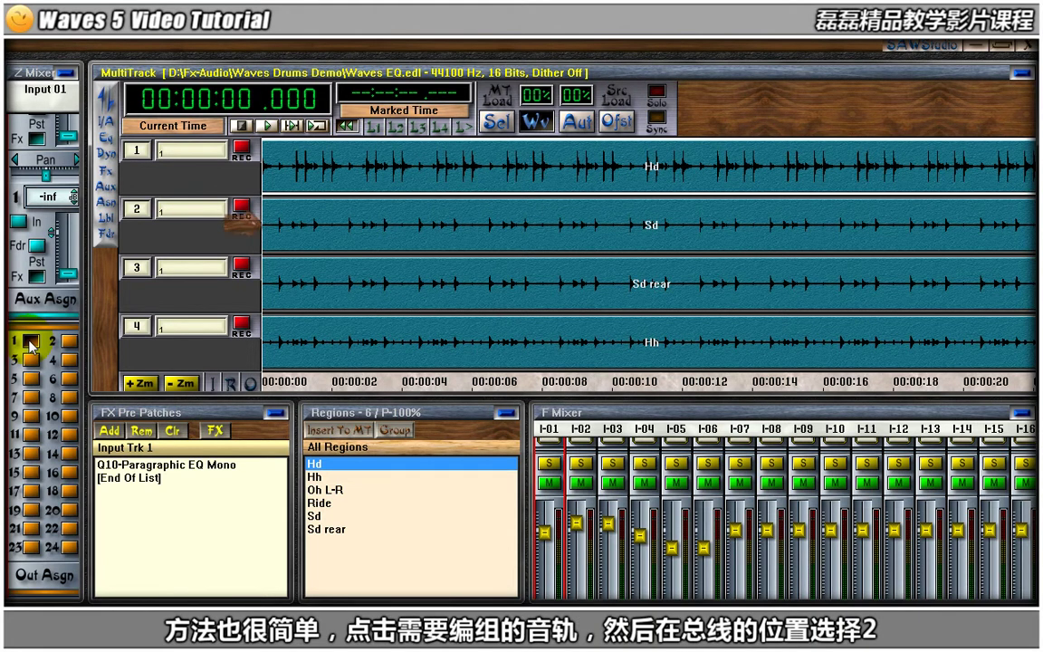
- Switch to SAWStudio and assign input track 2 to output bus 2
{"action": "left_click", "coordinate": [317, 228]}
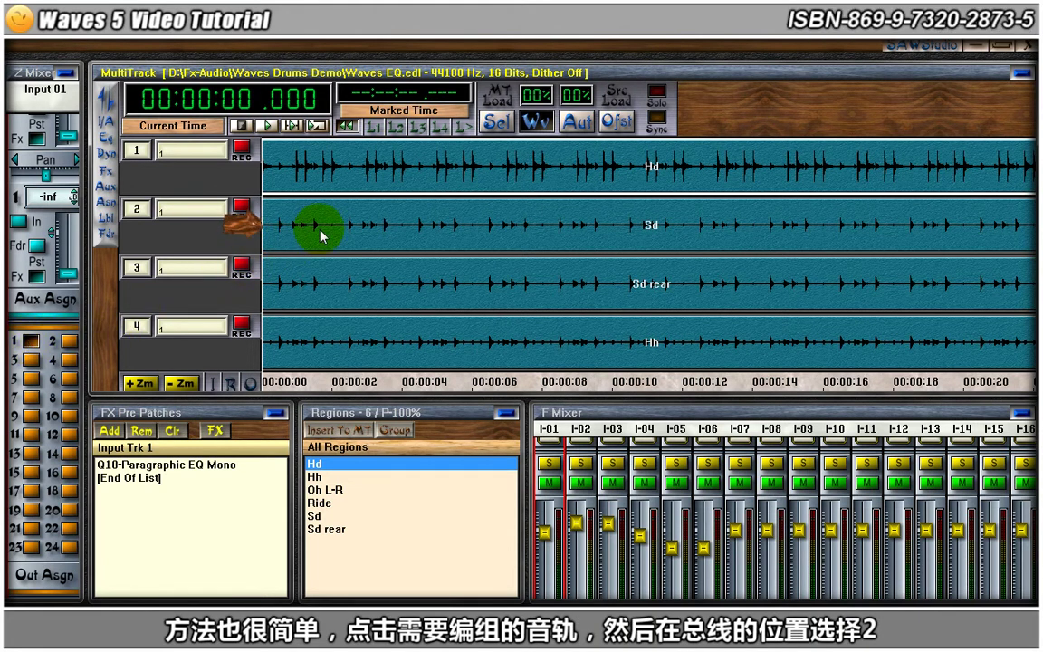
{"action": "left_click", "coordinate": [71, 342]}
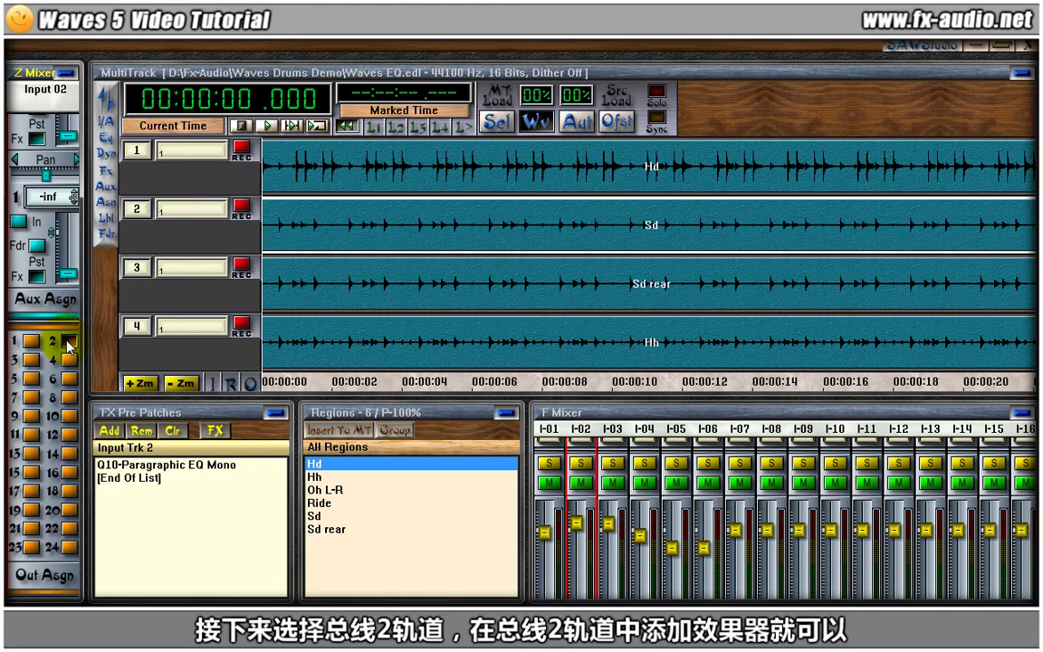
- Add the Q10-Paragraphic EQ to output track 2's pre-fader effects and reposition the plug-in window
{"action": "left_click", "coordinate": [250, 383]}
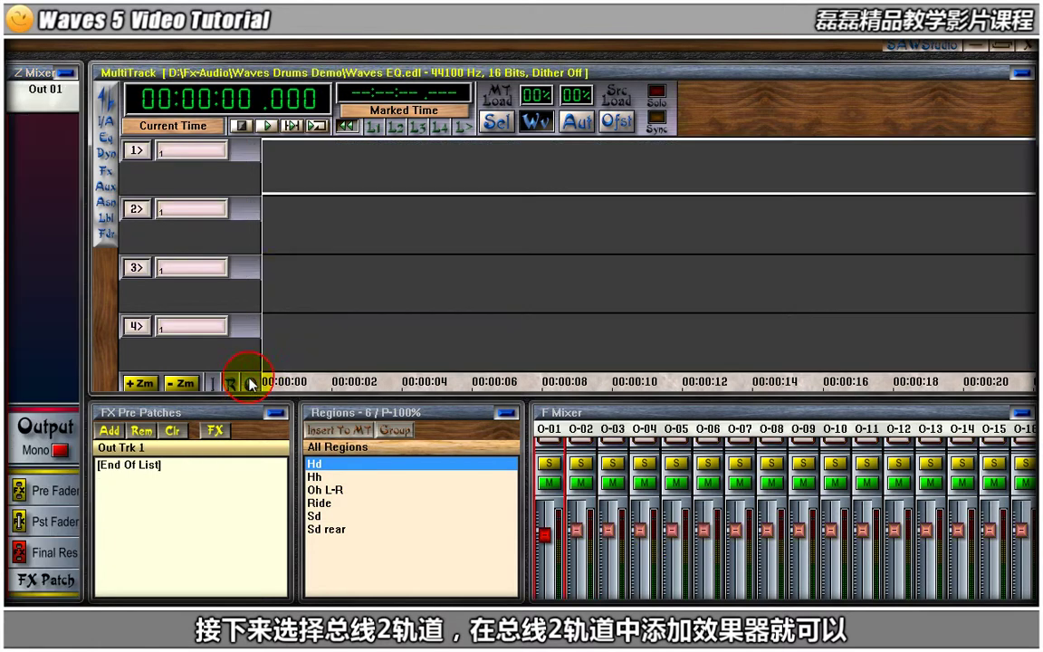
{"action": "left_click", "coordinate": [299, 243]}
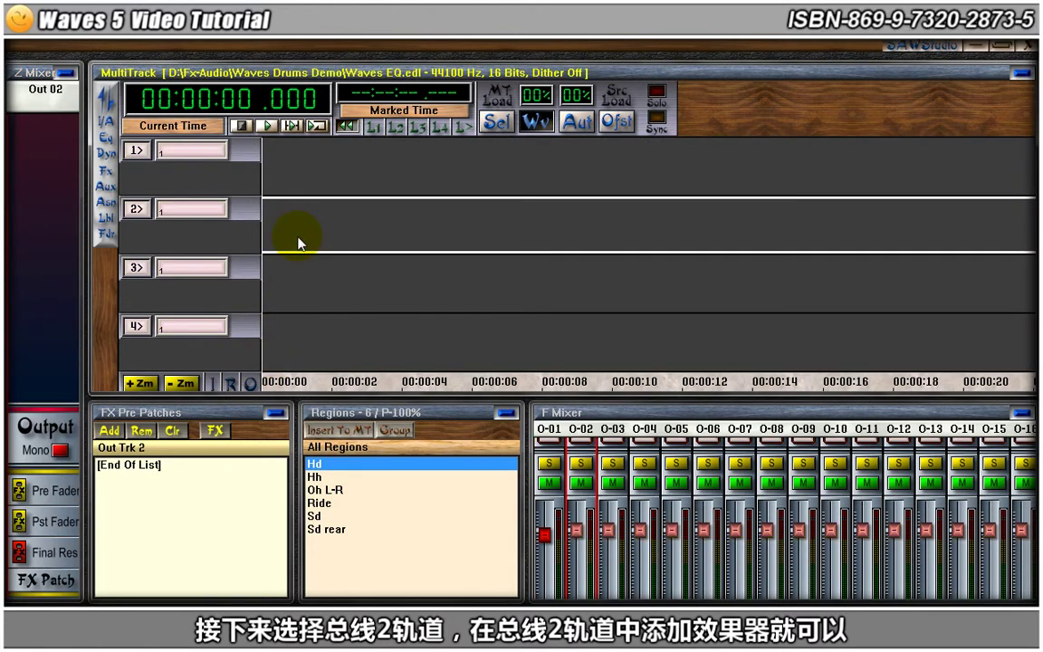
{"action": "left_click", "coordinate": [214, 430]}
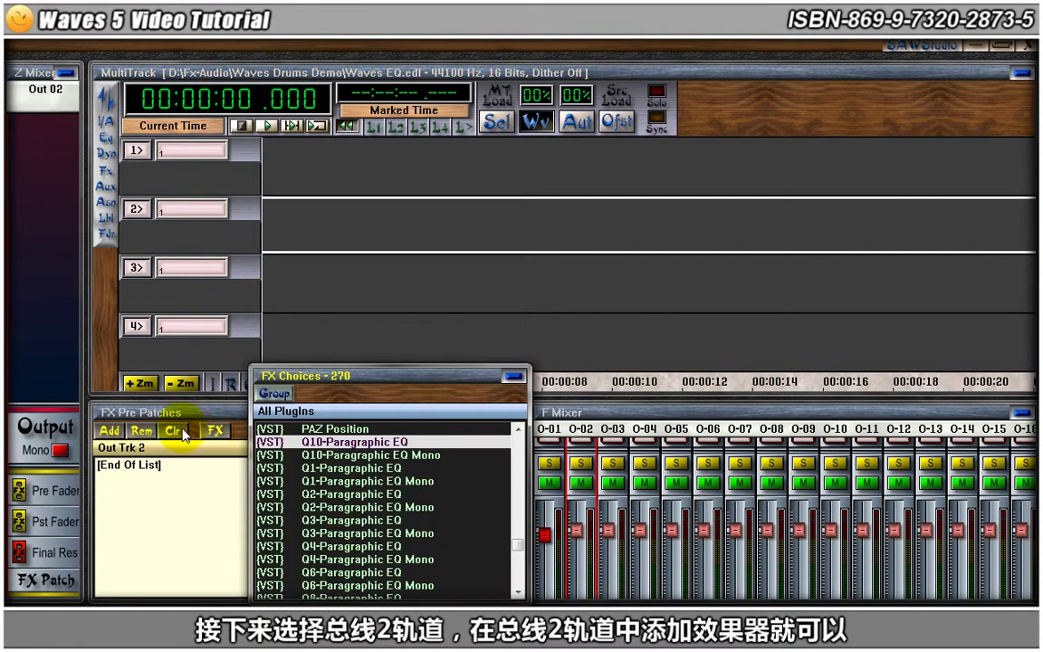
{"action": "left_click", "coordinate": [119, 432]}
{"action": "left_click_drag", "start_coordinate": [319, 203], "coordinate": [446, 110]}
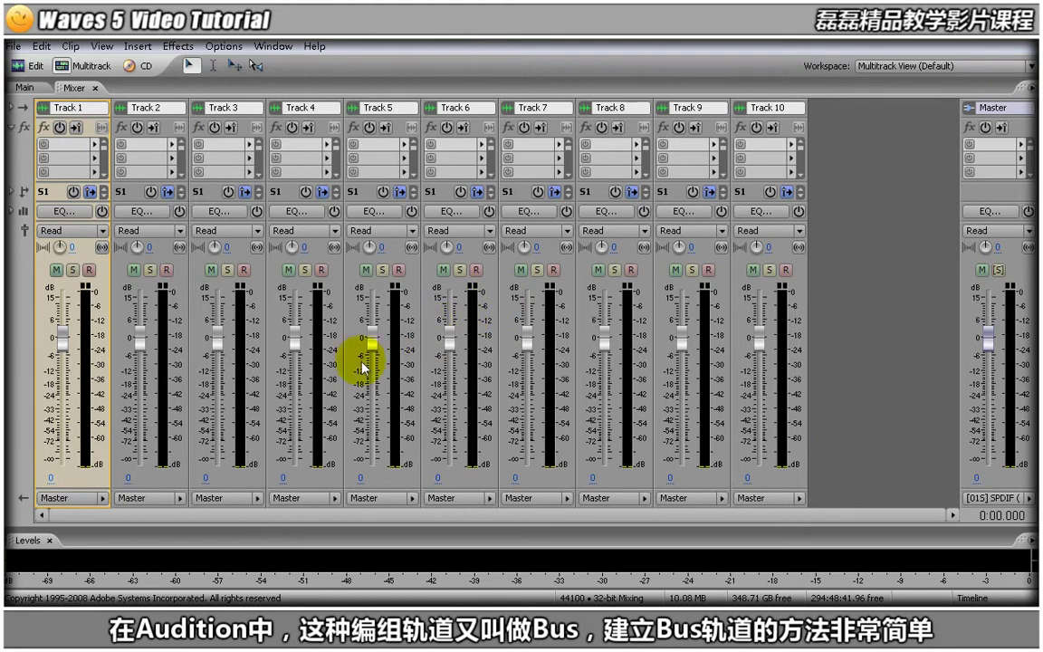
- Switch to Audition's mixer and add a new bus as Track 1's output
{"action": "left_click", "coordinate": [104, 499]}
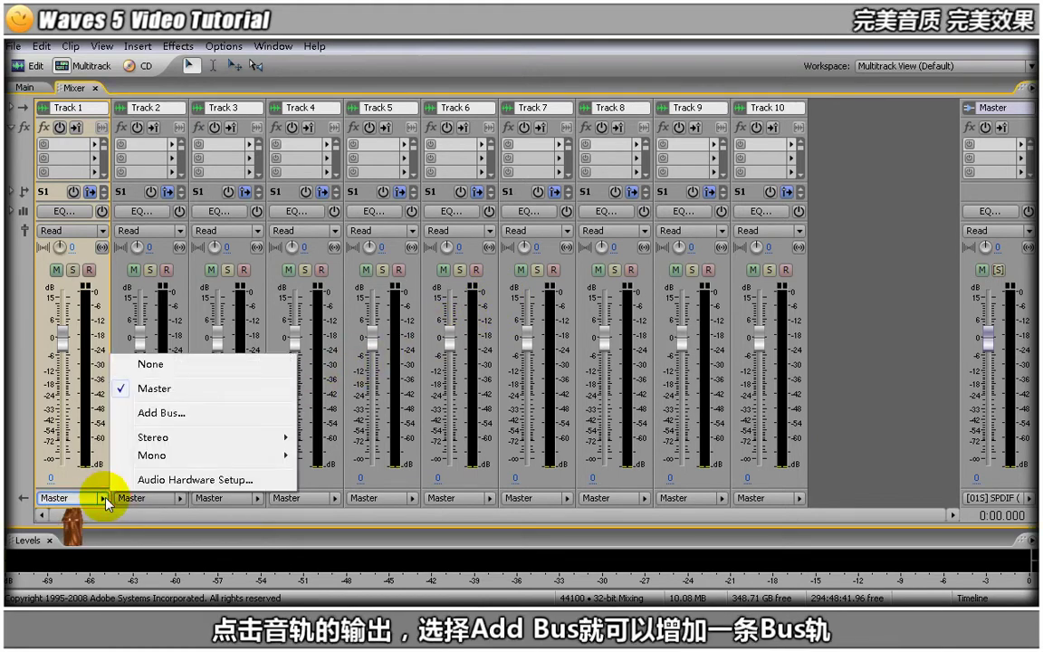
{"action": "left_click", "coordinate": [226, 421]}
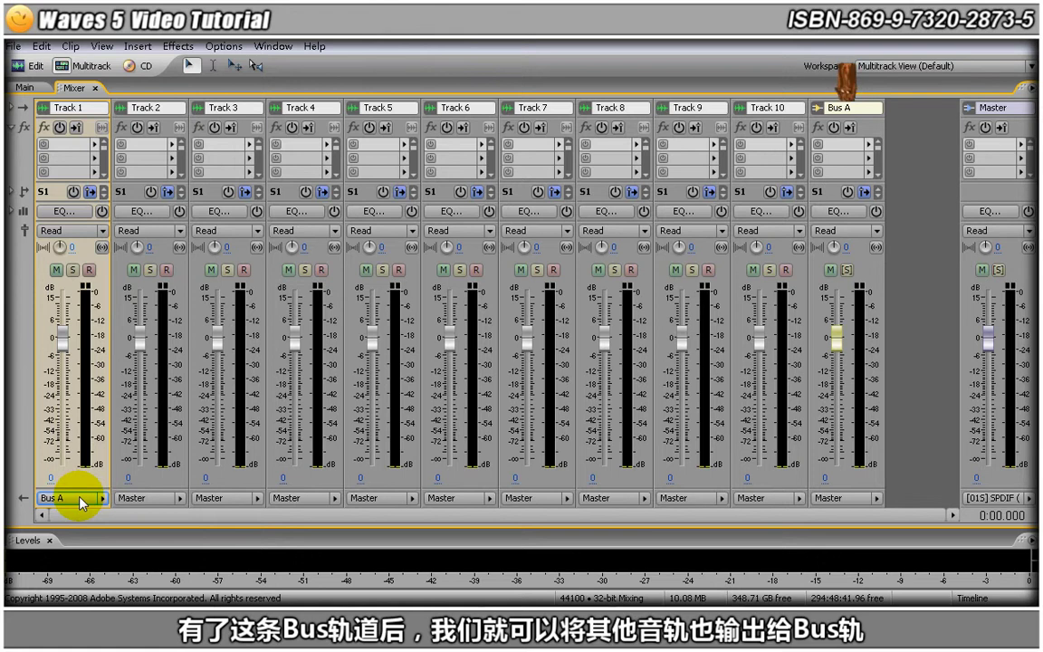
- Route the outputs of Track 2, Track 3 and Track 4 to Bus A
{"action": "left_click", "coordinate": [176, 498]}
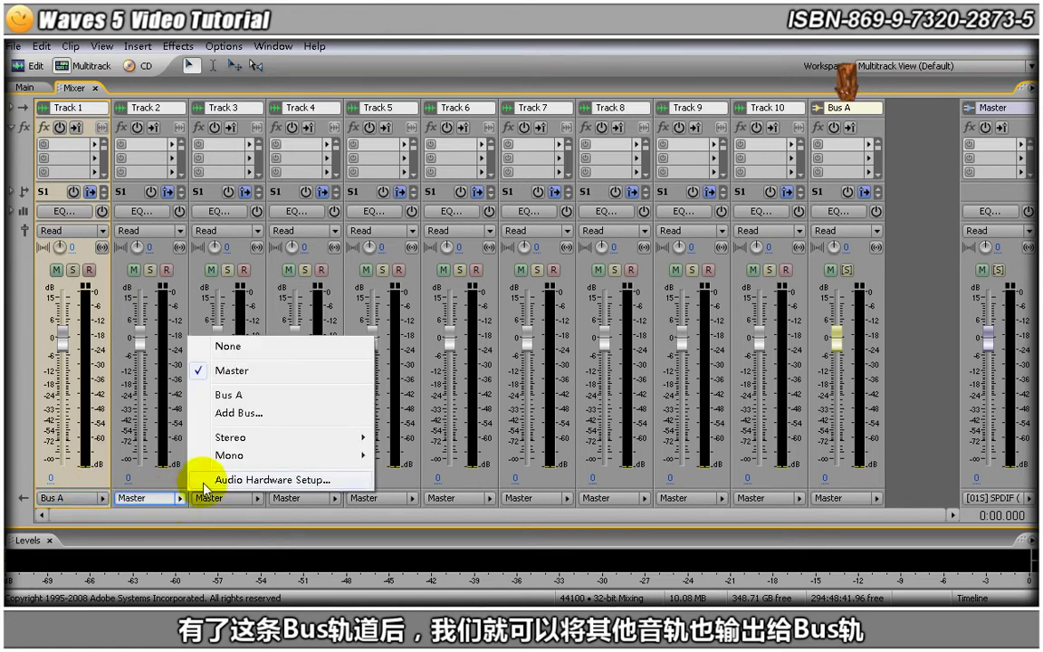
{"action": "left_click", "coordinate": [235, 396]}
{"action": "left_click", "coordinate": [257, 498]}
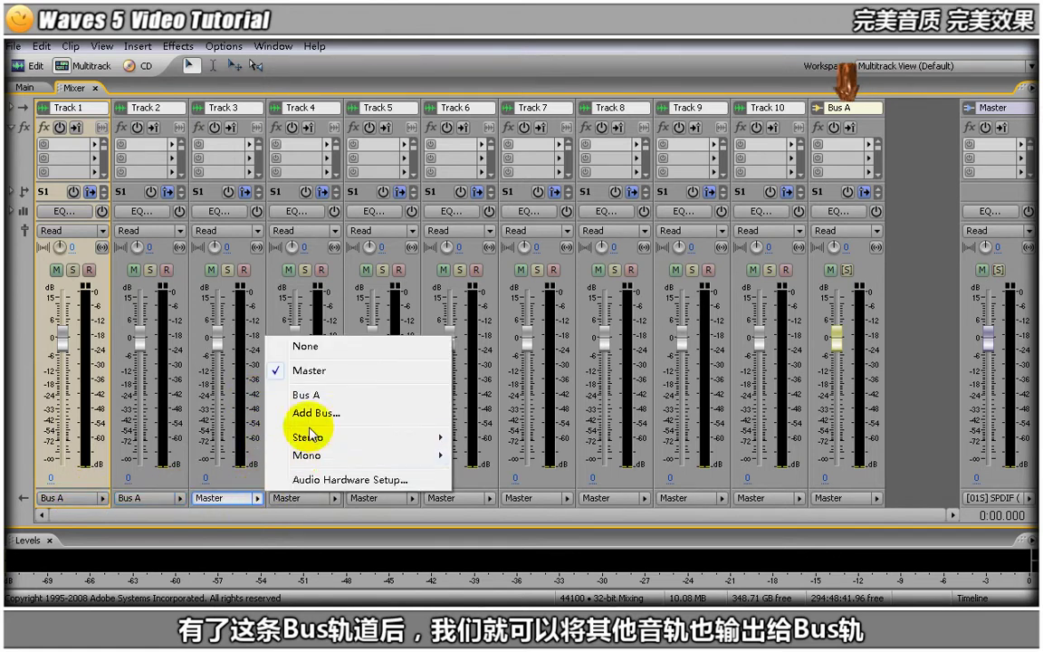
{"action": "left_click", "coordinate": [316, 395]}
{"action": "left_click", "coordinate": [335, 498]}
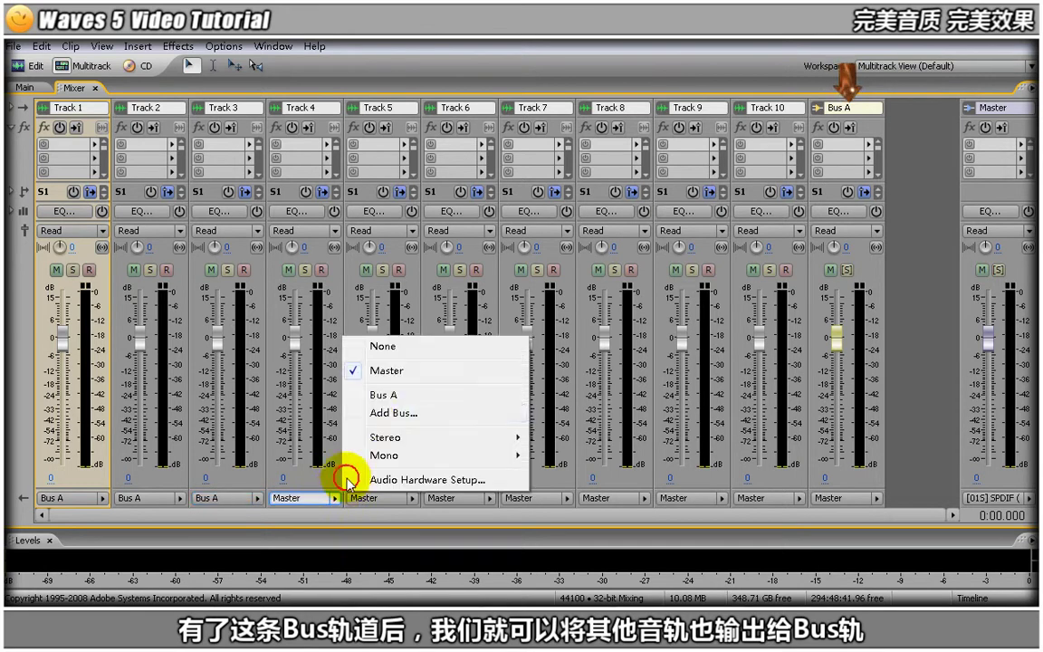
{"action": "left_click", "coordinate": [380, 396]}
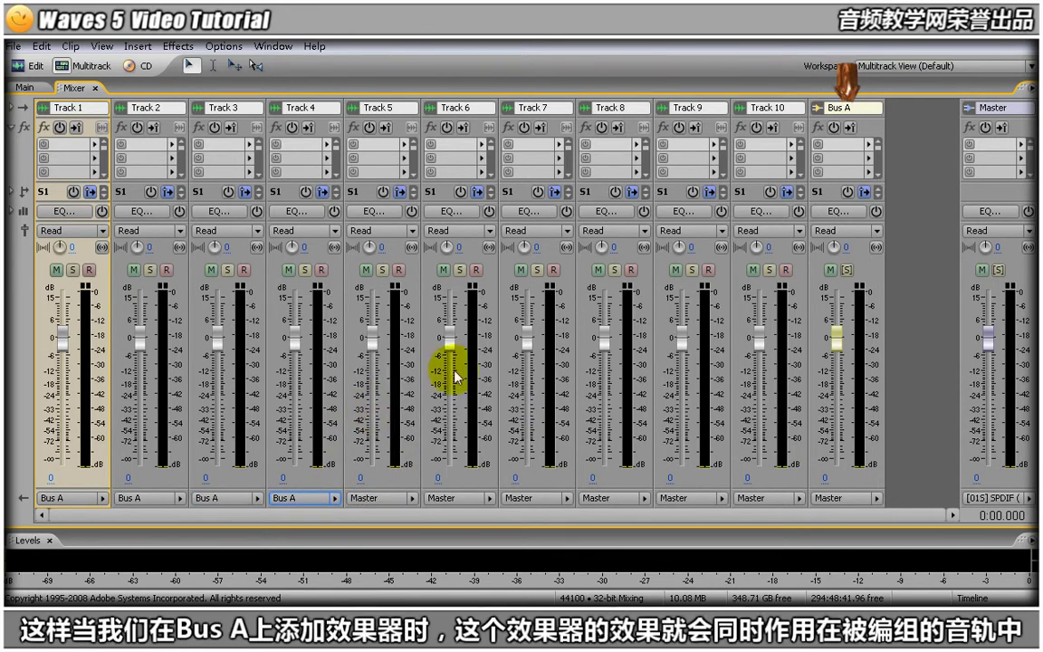
- Insert the API-2500 Stereo VST plug-in in the first effect slot of Bus A
{"action": "left_click", "coordinate": [869, 143]}
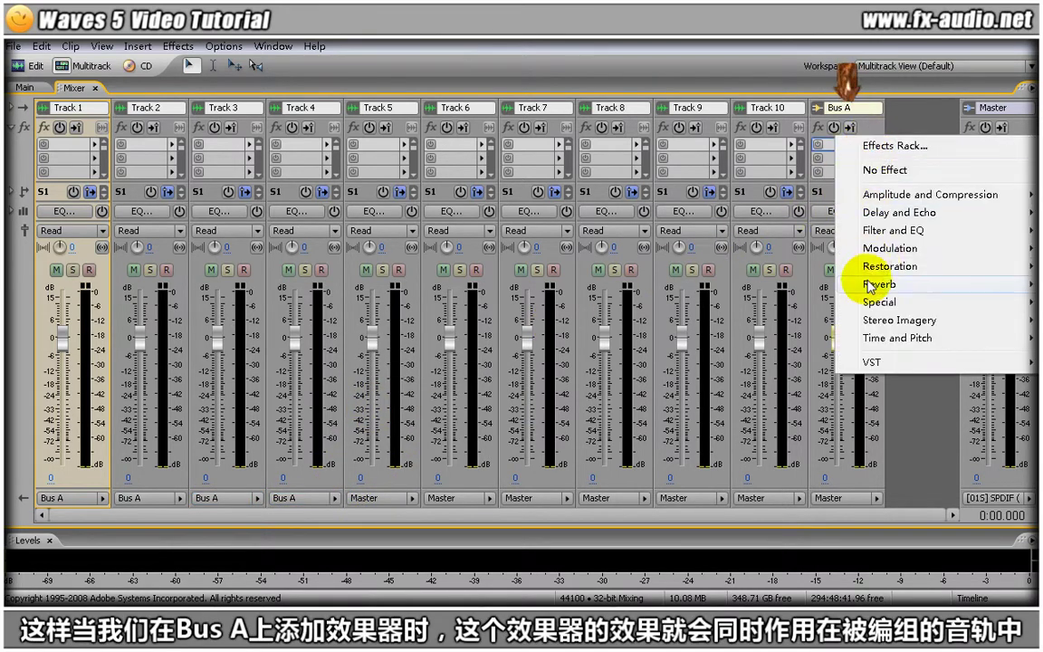
{"action": "mouse_move", "coordinate": [868, 360]}
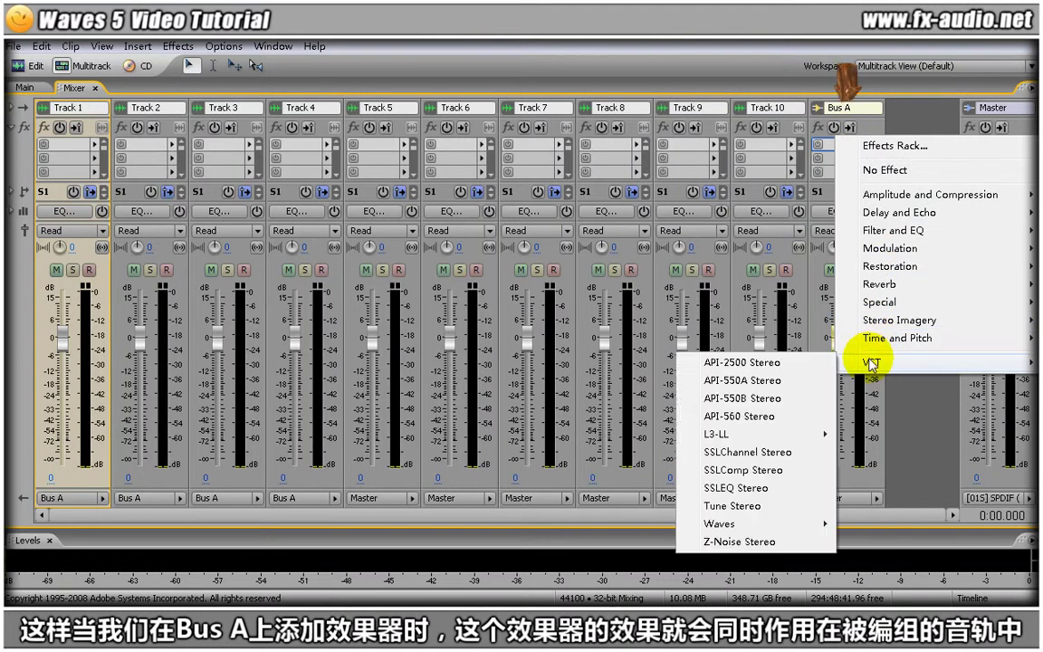
{"action": "left_click", "coordinate": [803, 362]}
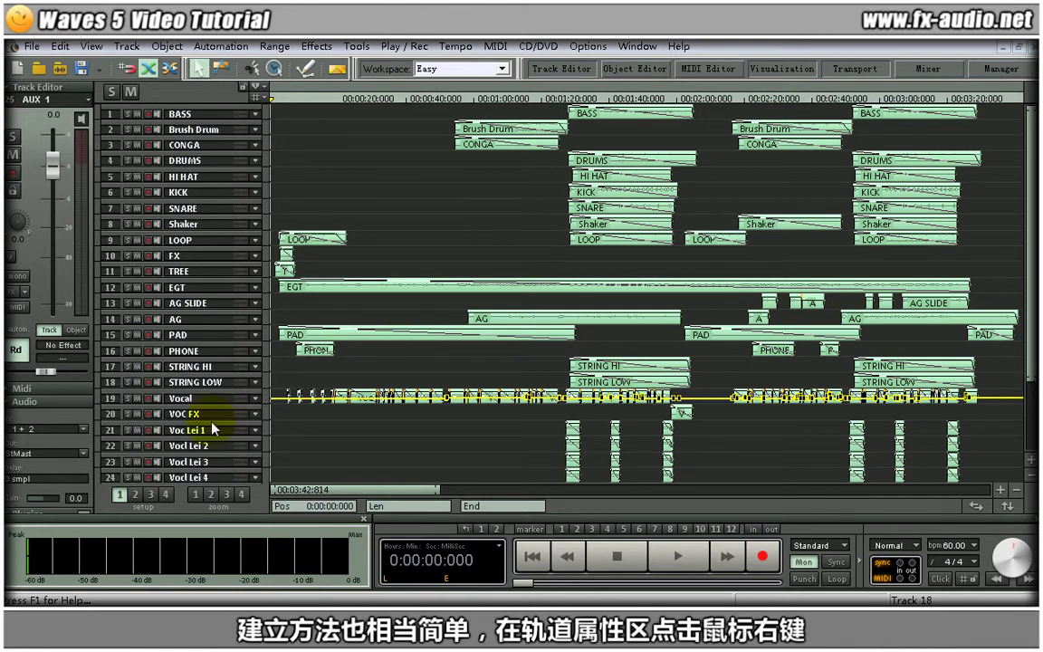
- Switch to Samplitude, enlarge the track display and insert a new submix bus below track 24, Vocl Lei 4
{"action": "left_click", "coordinate": [152, 497]}
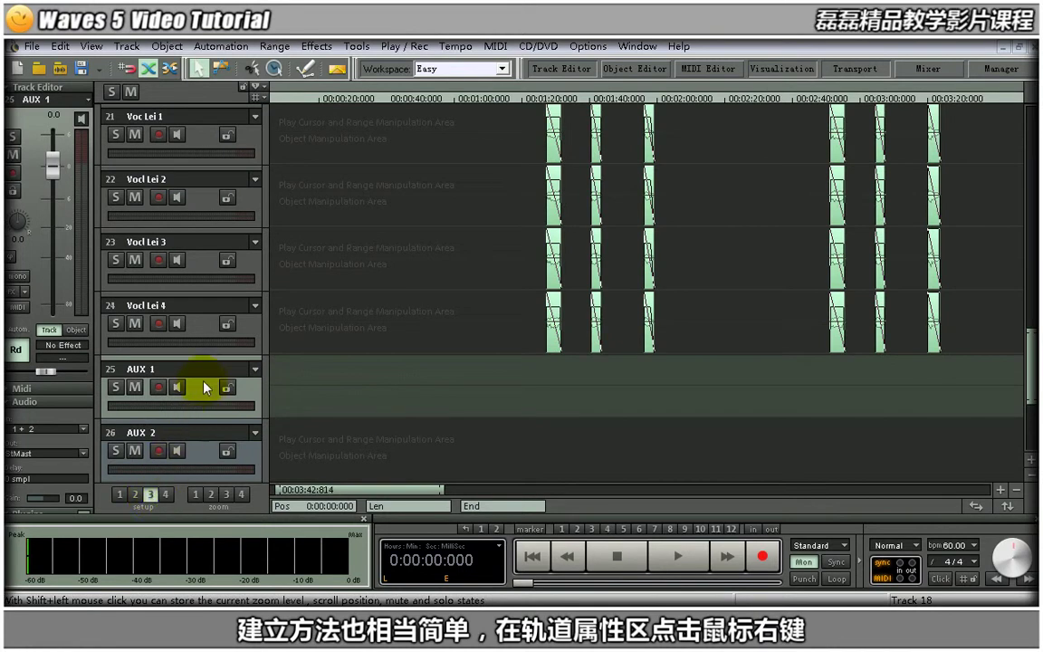
{"action": "right_click", "coordinate": [204, 333]}
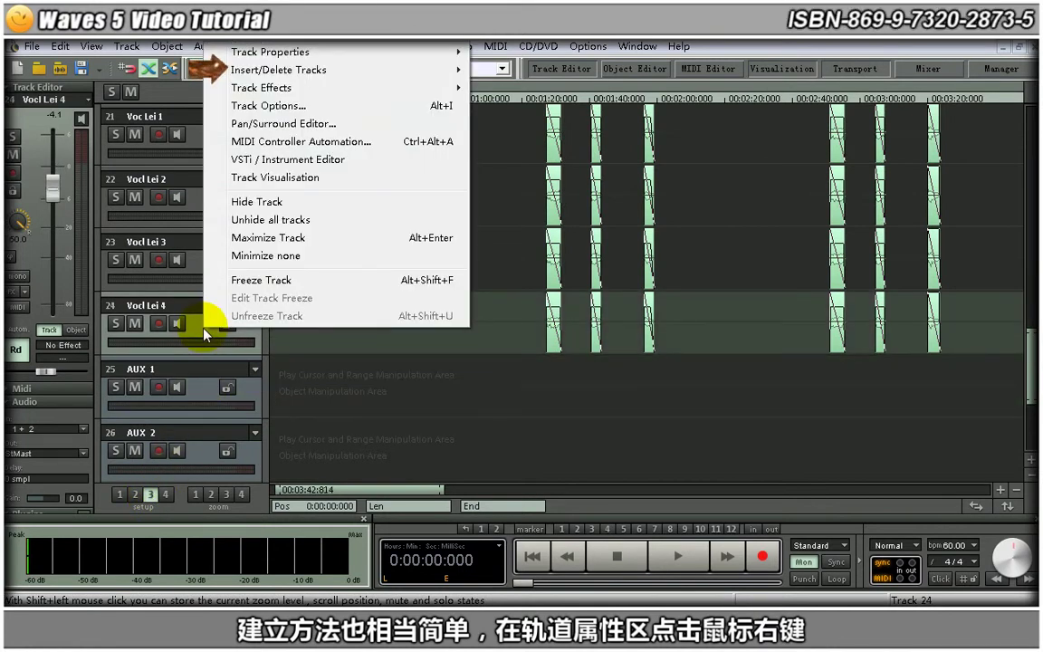
{"action": "mouse_move", "coordinate": [353, 77]}
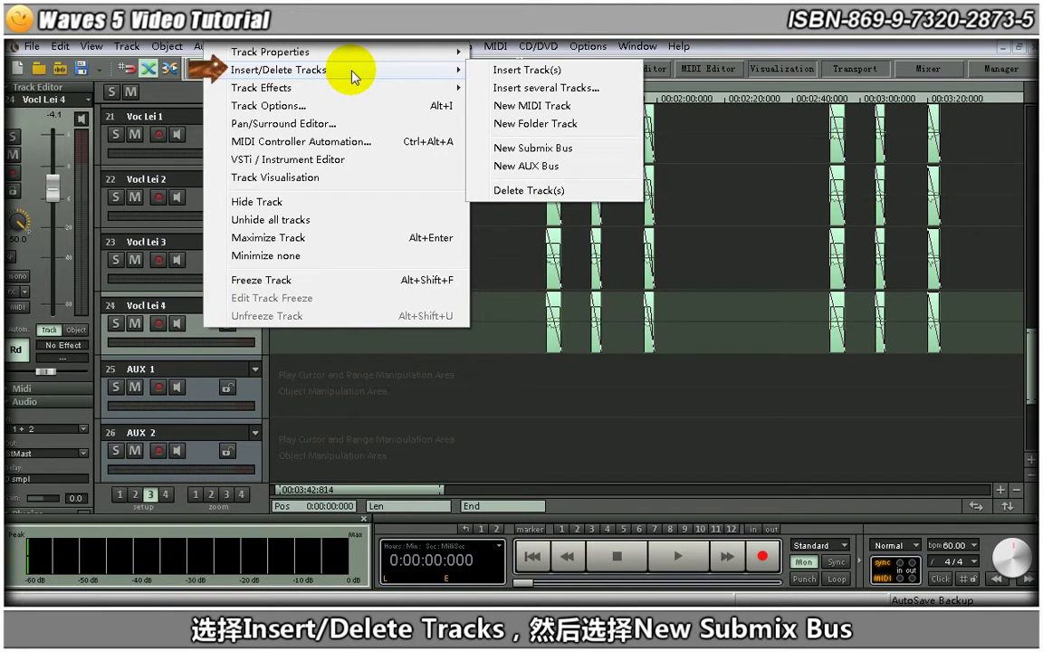
{"action": "left_click", "coordinate": [600, 151]}
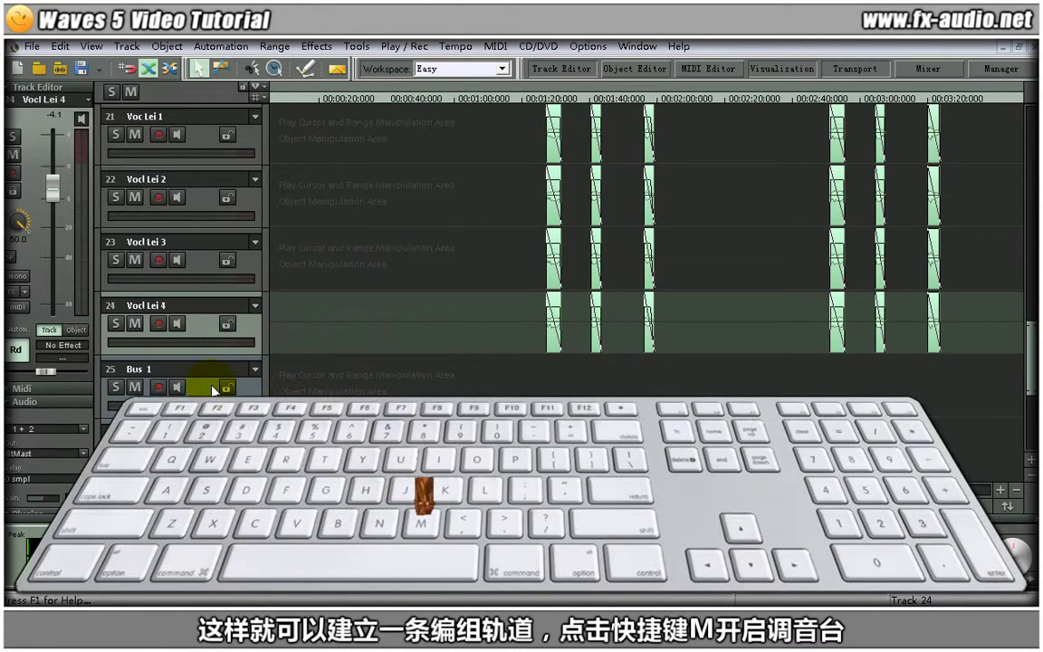
- Open the mixer and set the outputs of the four backing vocal tracks, 21 to 24, to Bus 1
{"action": "key", "text": "m"}
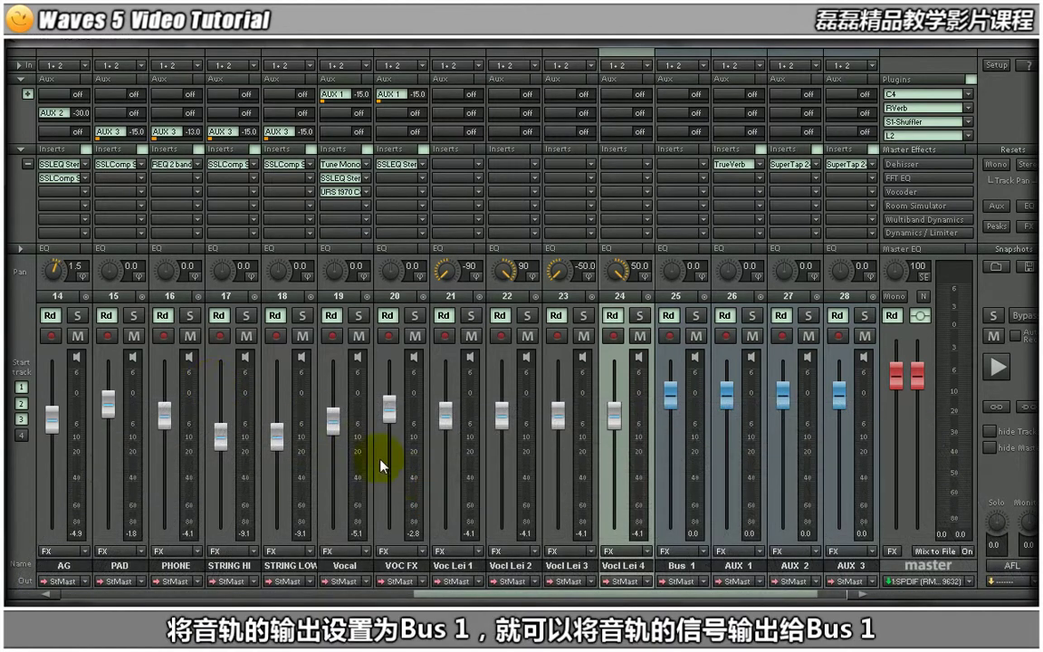
{"action": "left_click", "coordinate": [464, 581]}
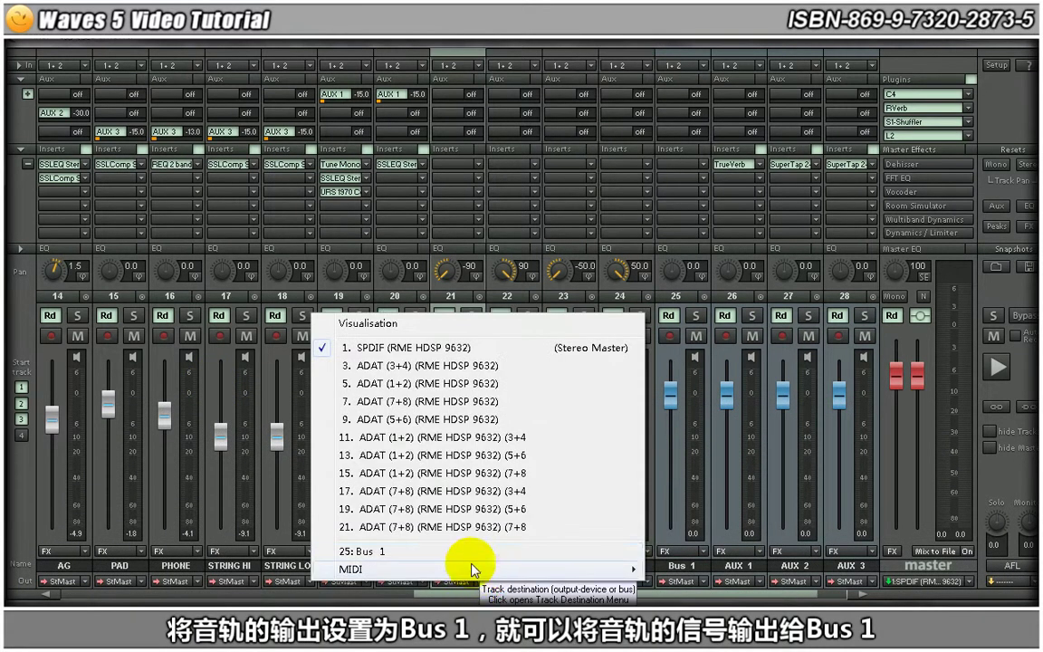
{"action": "left_click", "coordinate": [467, 554]}
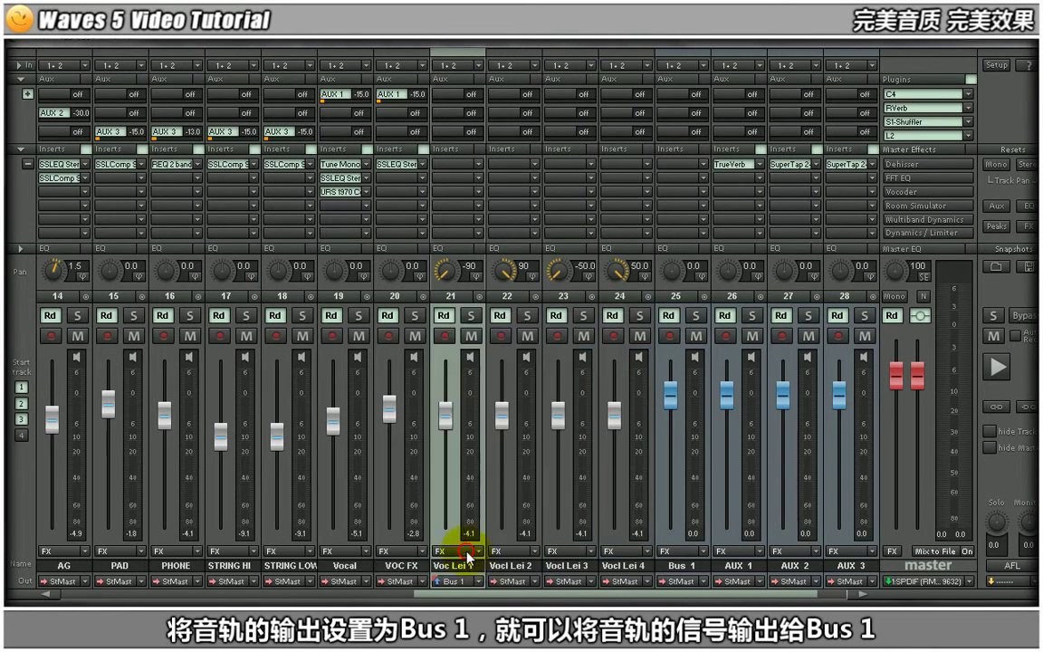
{"action": "left_click", "coordinate": [538, 587]}
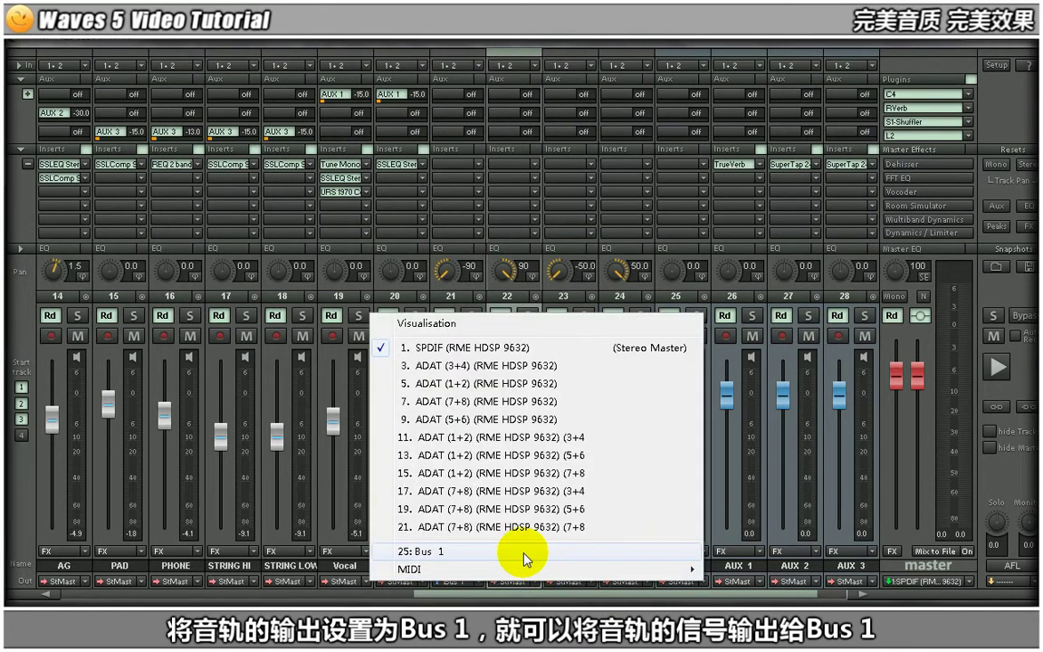
{"action": "left_click", "coordinate": [526, 555]}
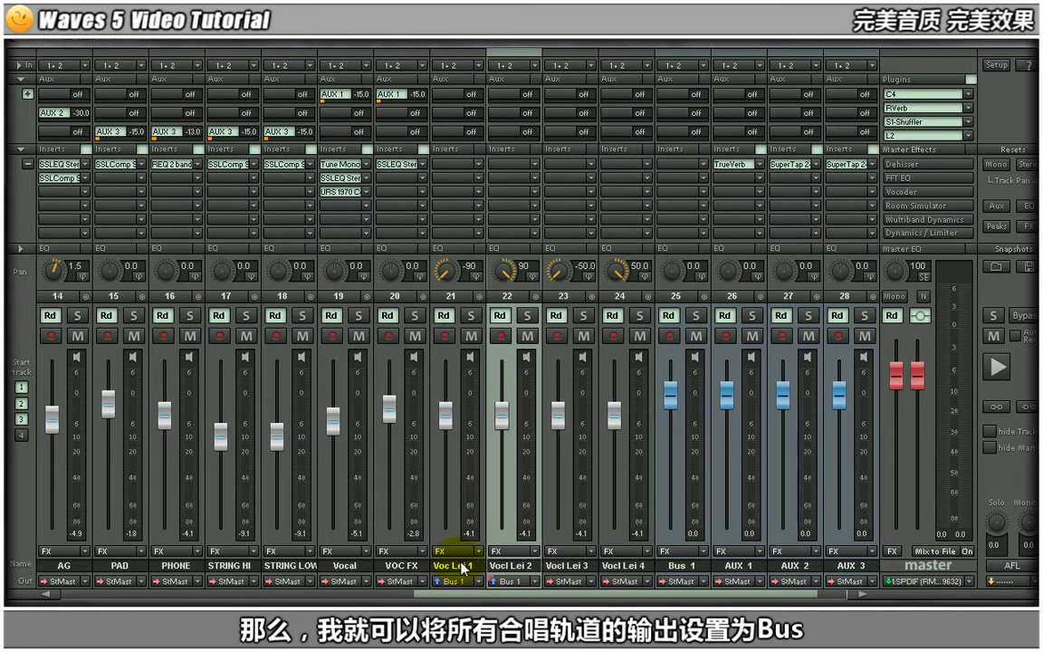
{"action": "left_click", "coordinate": [593, 582]}
{"action": "left_click", "coordinate": [557, 536]}
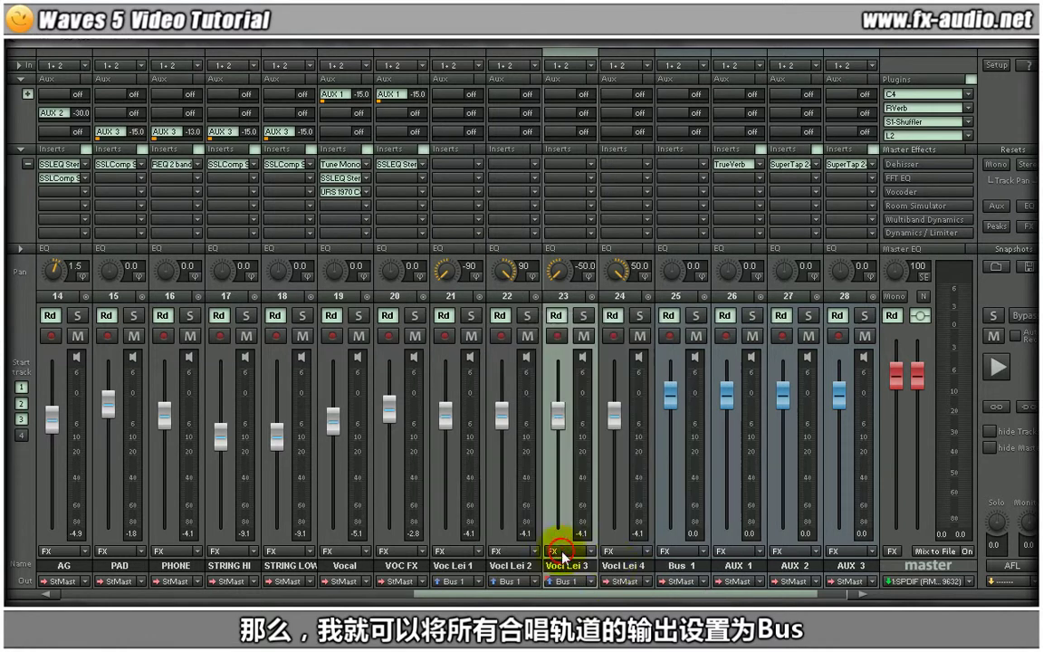
{"action": "left_click", "coordinate": [648, 587]}
{"action": "left_click", "coordinate": [624, 552]}
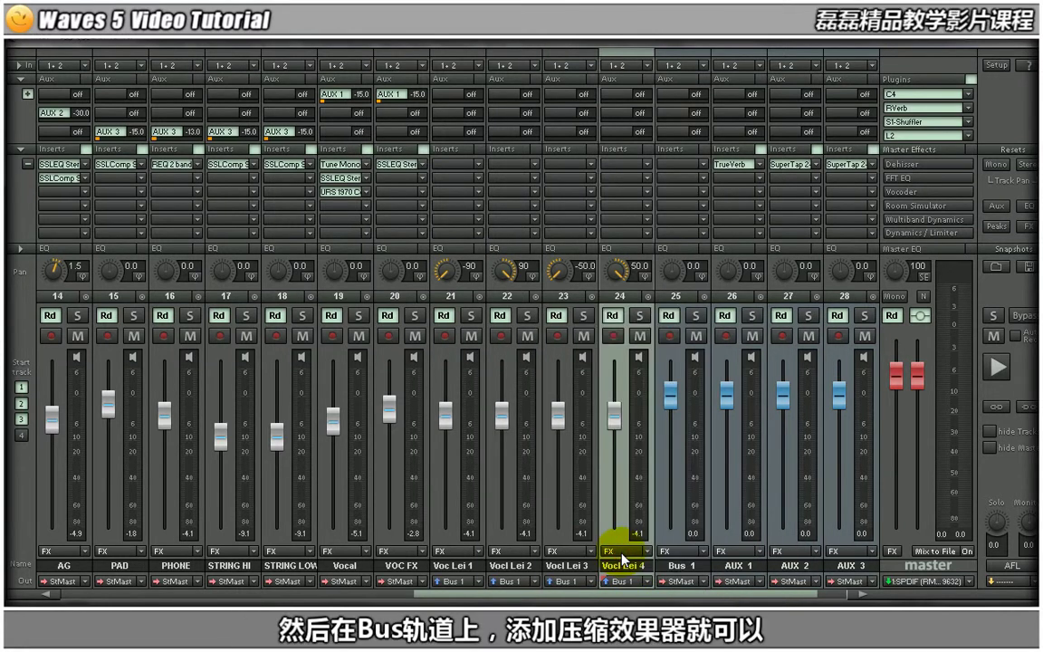
- Insert the Waves C1 comp plug-in in the first insert slot of Bus 1 and reposition its window
{"action": "left_click", "coordinate": [708, 165]}
{"action": "mouse_move", "coordinate": [702, 354]}
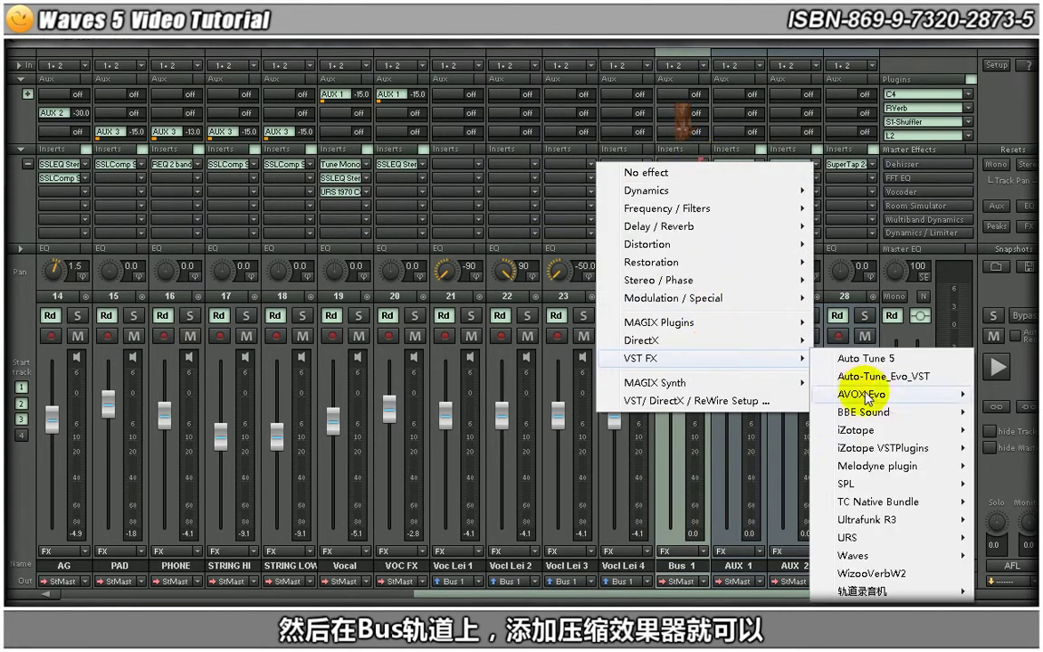
{"action": "mouse_move", "coordinate": [876, 560]}
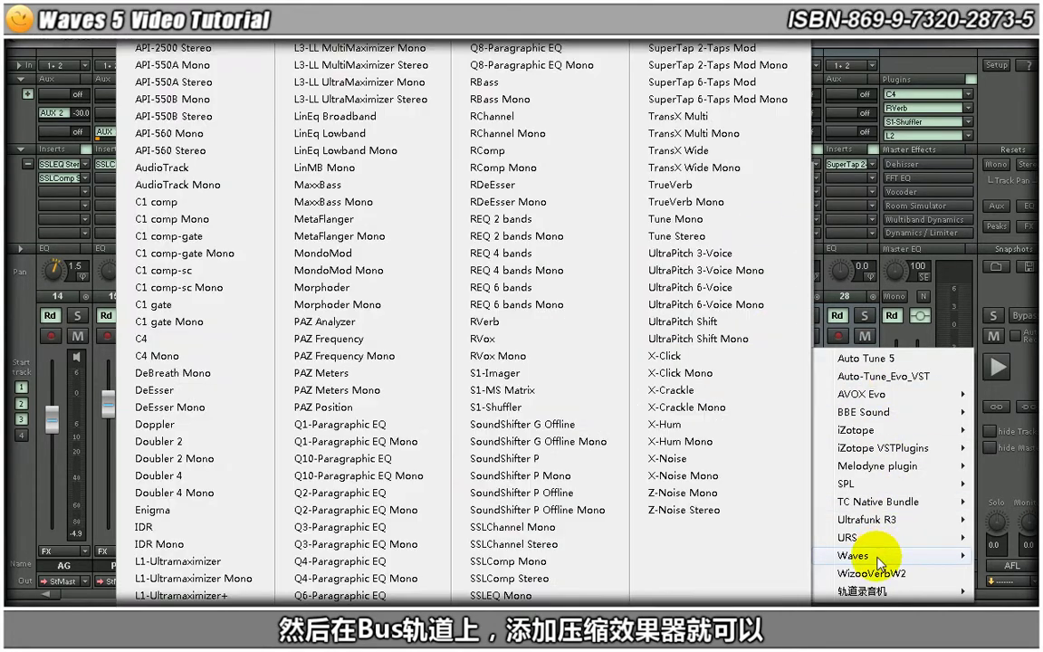
{"action": "left_click", "coordinate": [223, 201]}
{"action": "left_click_drag", "start_coordinate": [366, 174], "coordinate": [475, 174]}
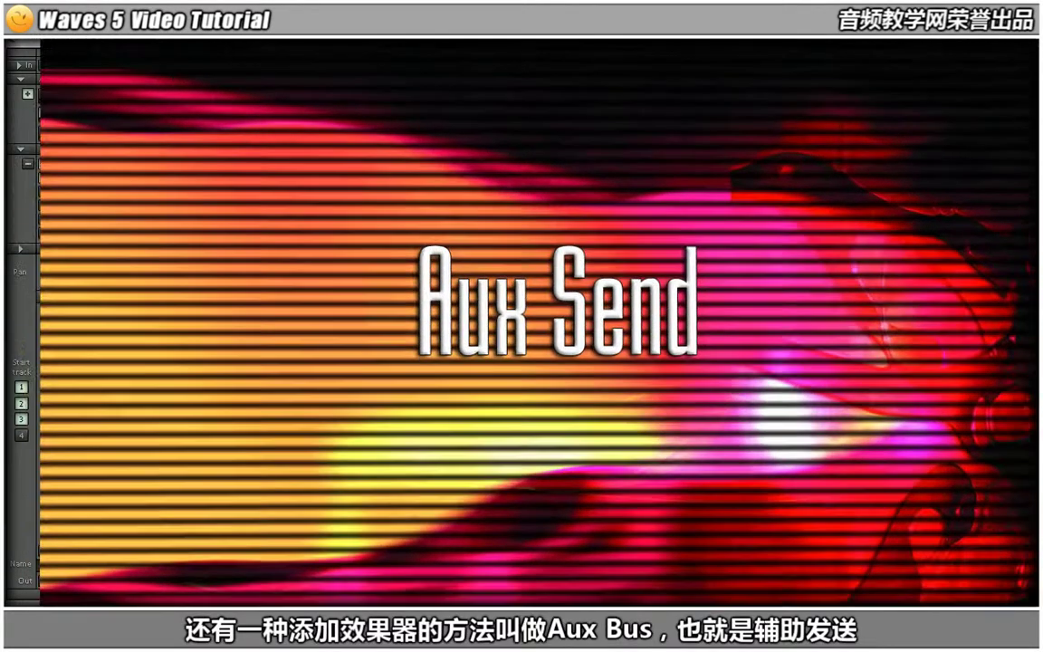
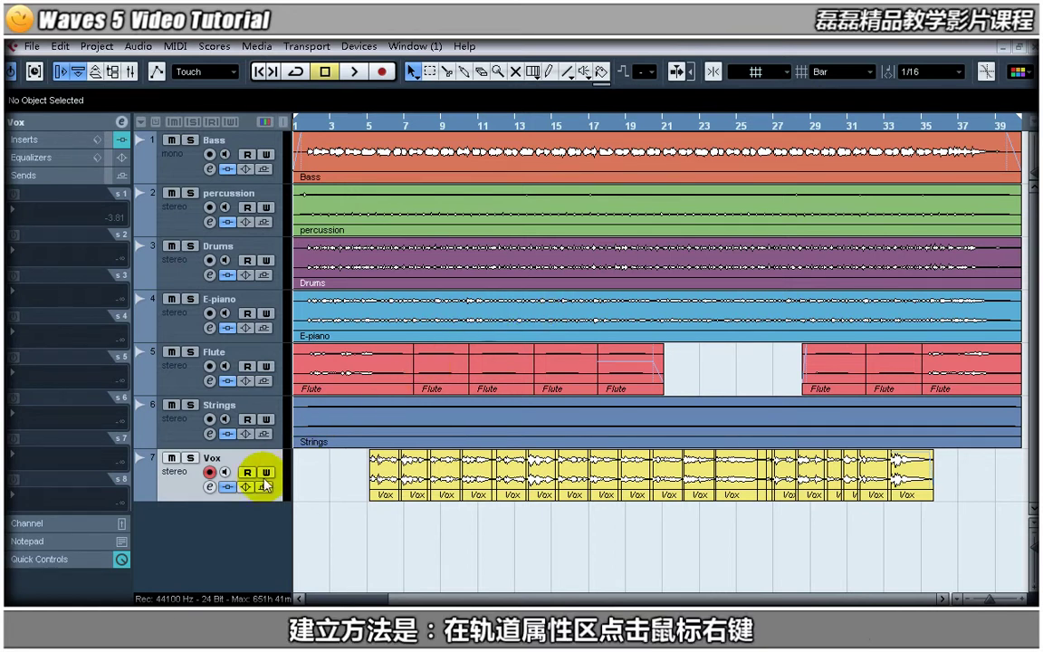
- Switch to Cubase and add a stereo FX channel track with the Waves RVerb effect
{"action": "right_click", "coordinate": [209, 521]}
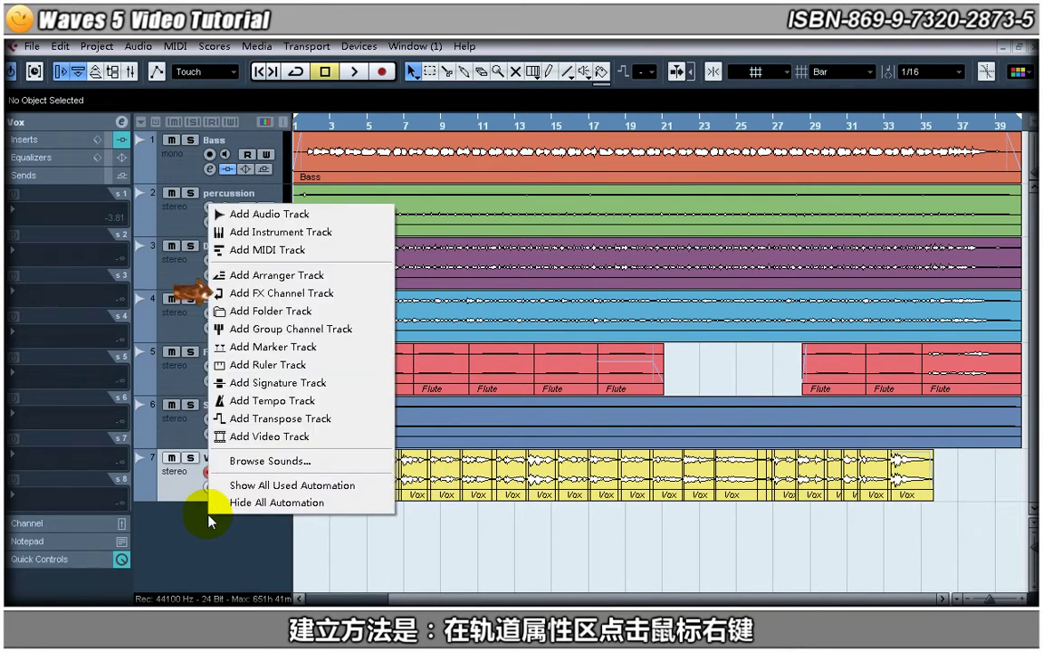
{"action": "left_click", "coordinate": [349, 293]}
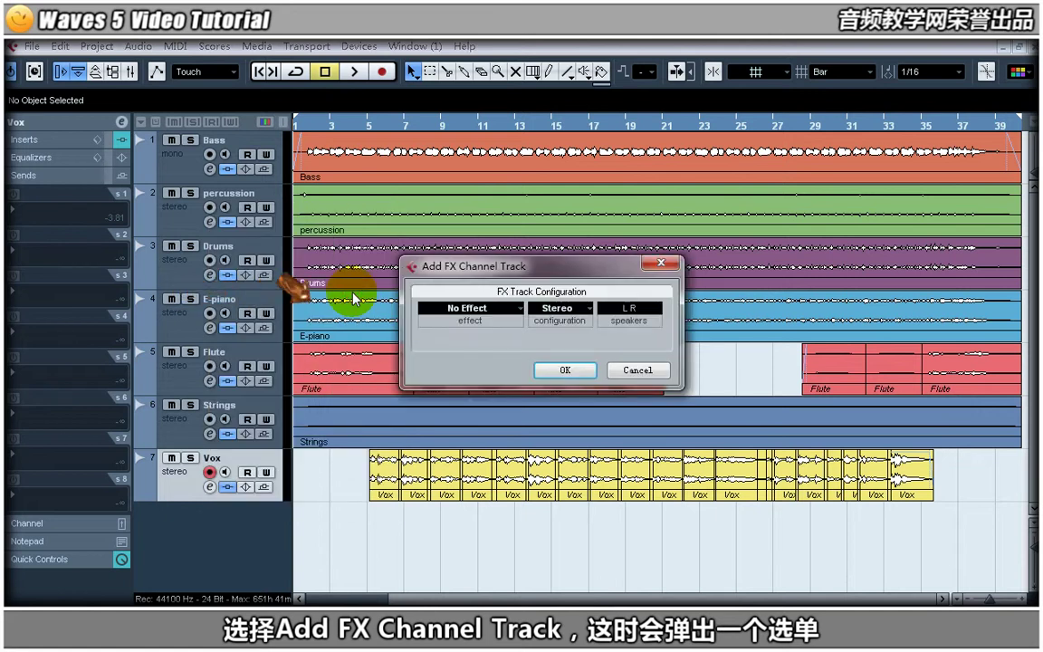
{"action": "left_click", "coordinate": [487, 313]}
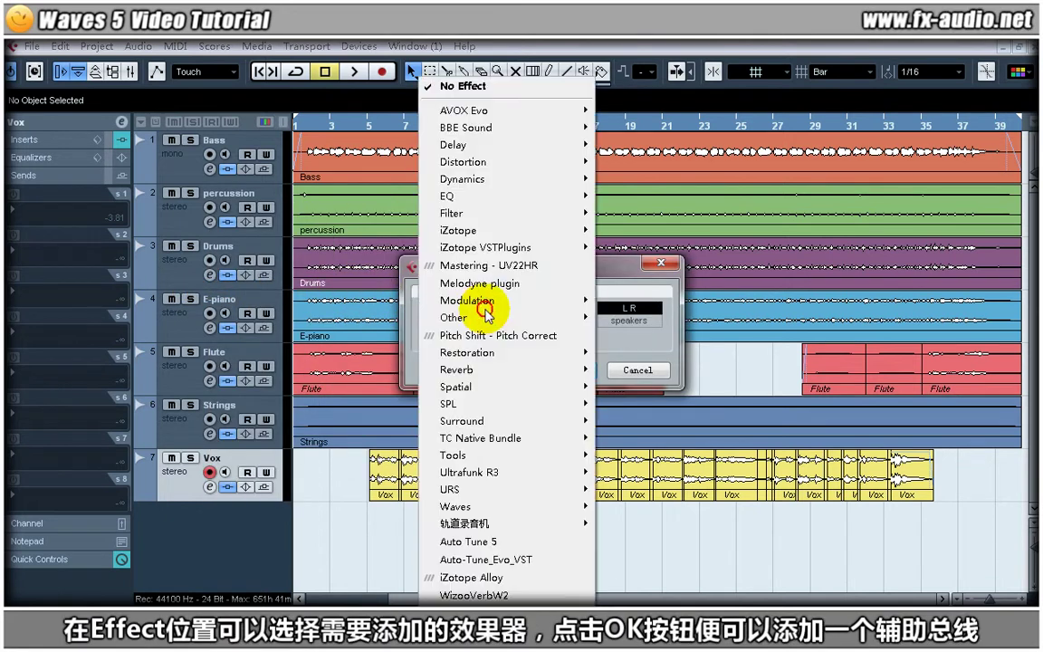
{"action": "mouse_move", "coordinate": [531, 506]}
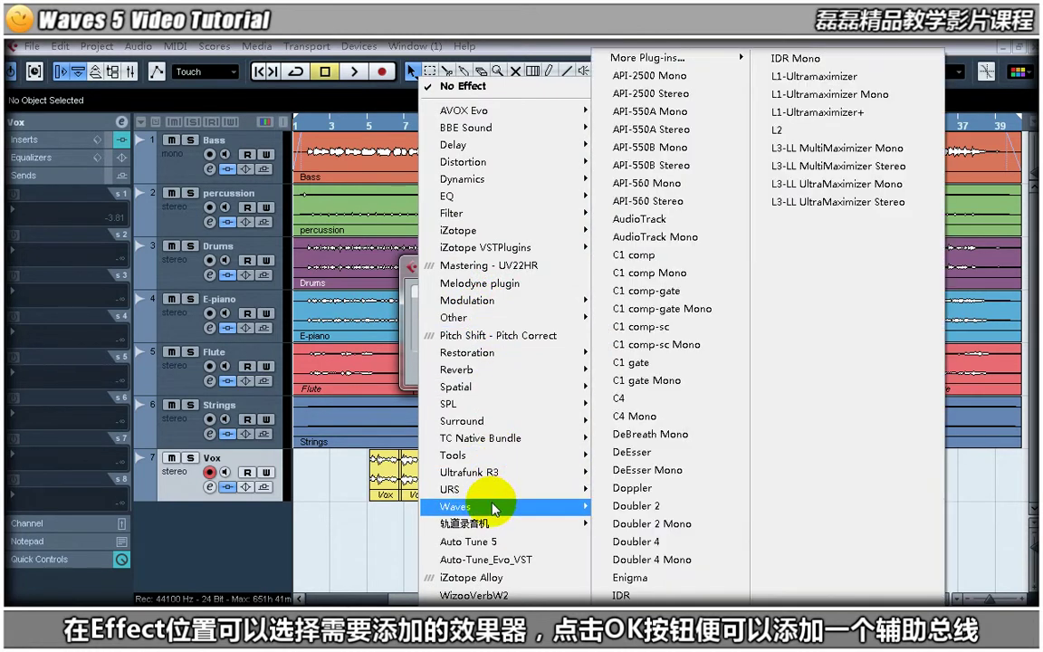
{"action": "mouse_move", "coordinate": [670, 57]}
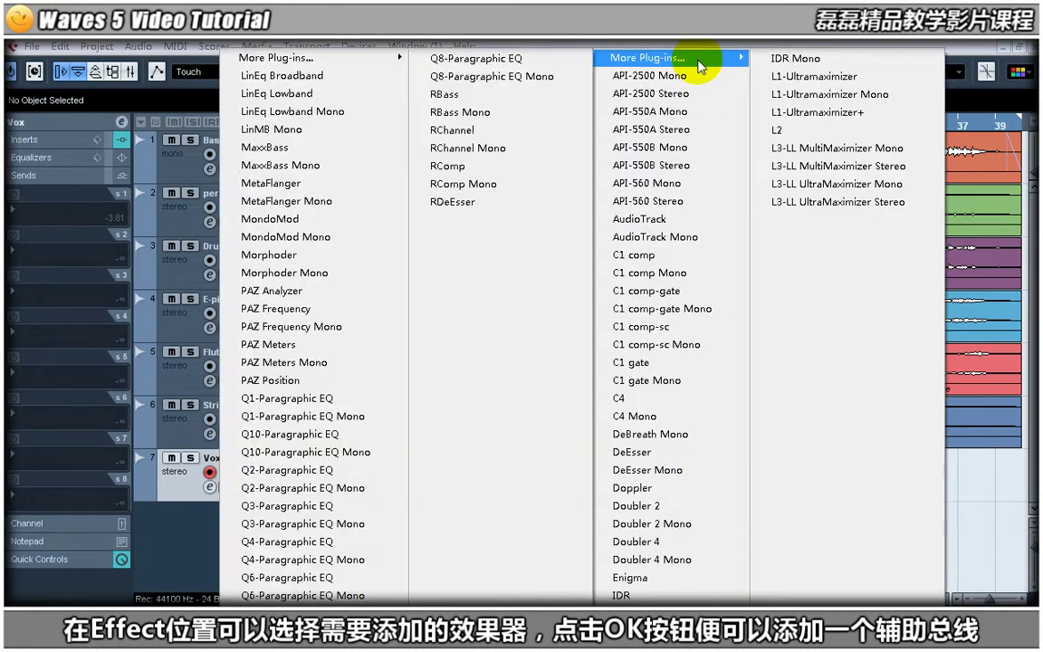
{"action": "mouse_move", "coordinate": [371, 58]}
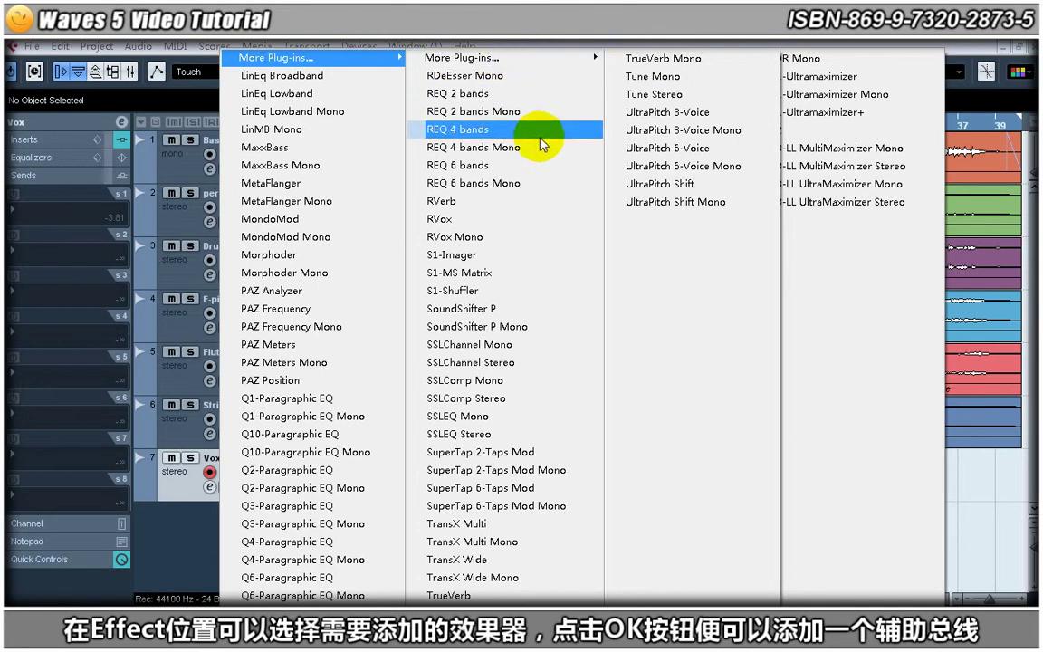
{"action": "left_click", "coordinate": [526, 201]}
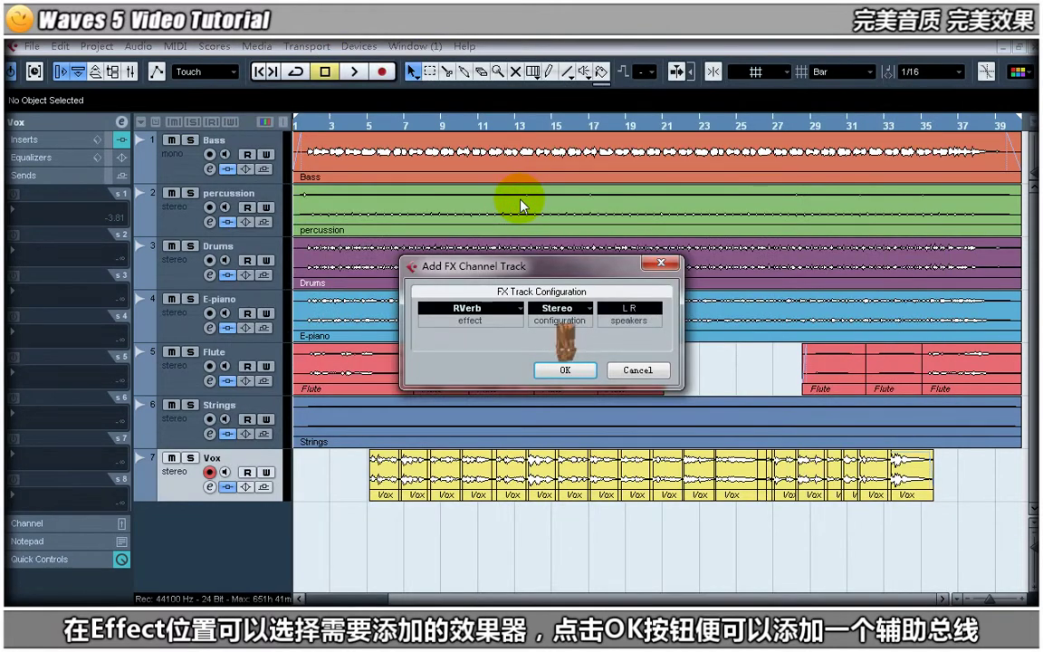
{"action": "left_click", "coordinate": [563, 370]}
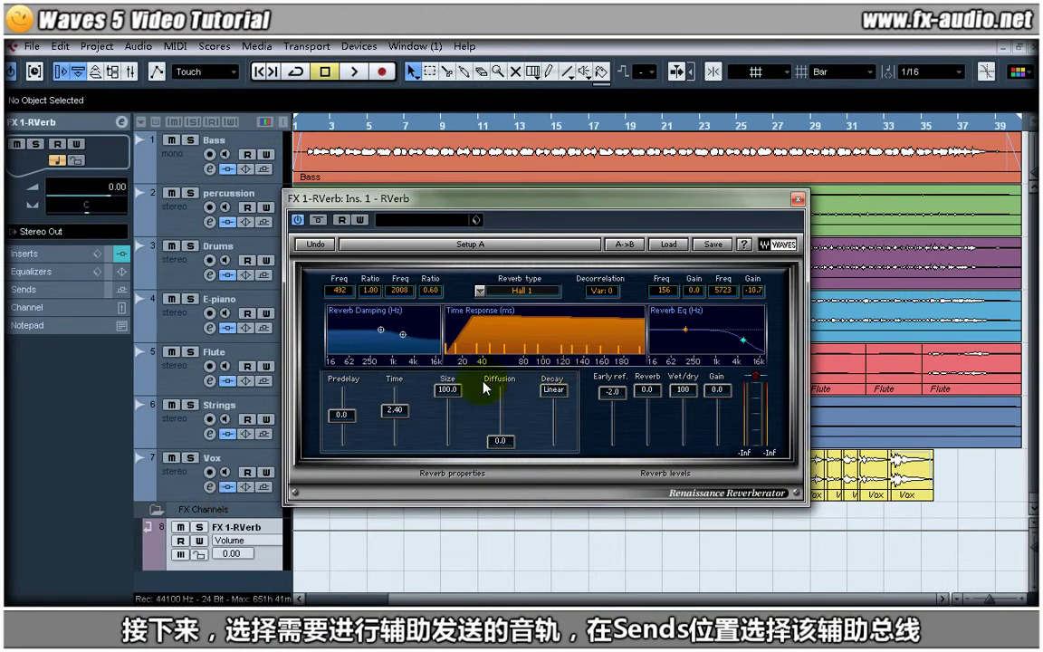
- Assign the Vox track's first send to FX 1-RVerb, activate the send and adjust its level
{"action": "left_click", "coordinate": [184, 486]}
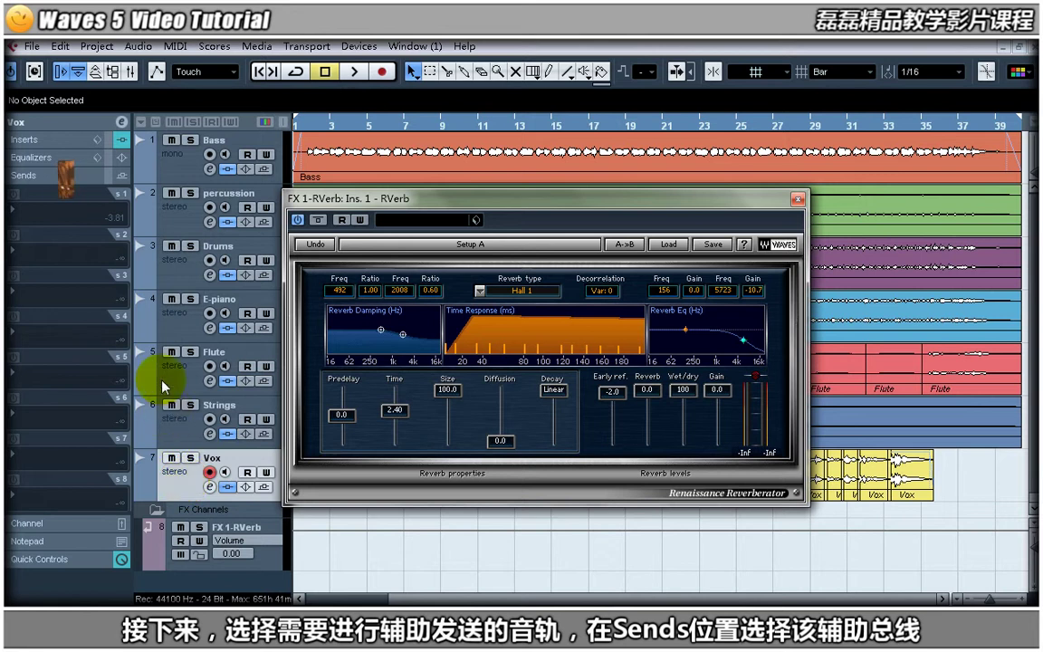
{"action": "left_click", "coordinate": [72, 213]}
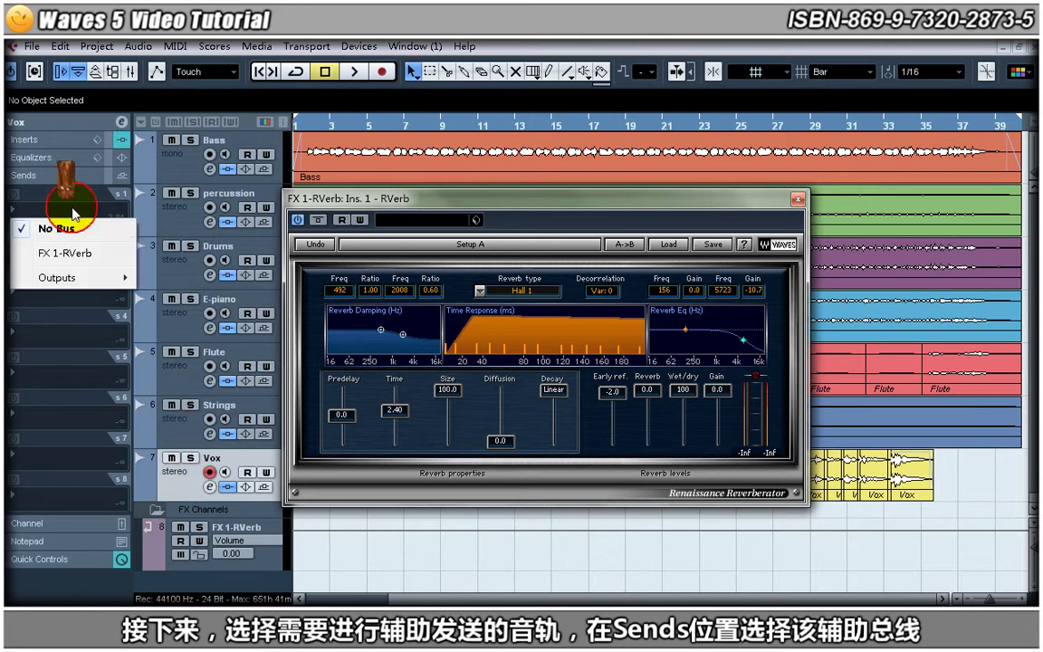
{"action": "left_click", "coordinate": [75, 251]}
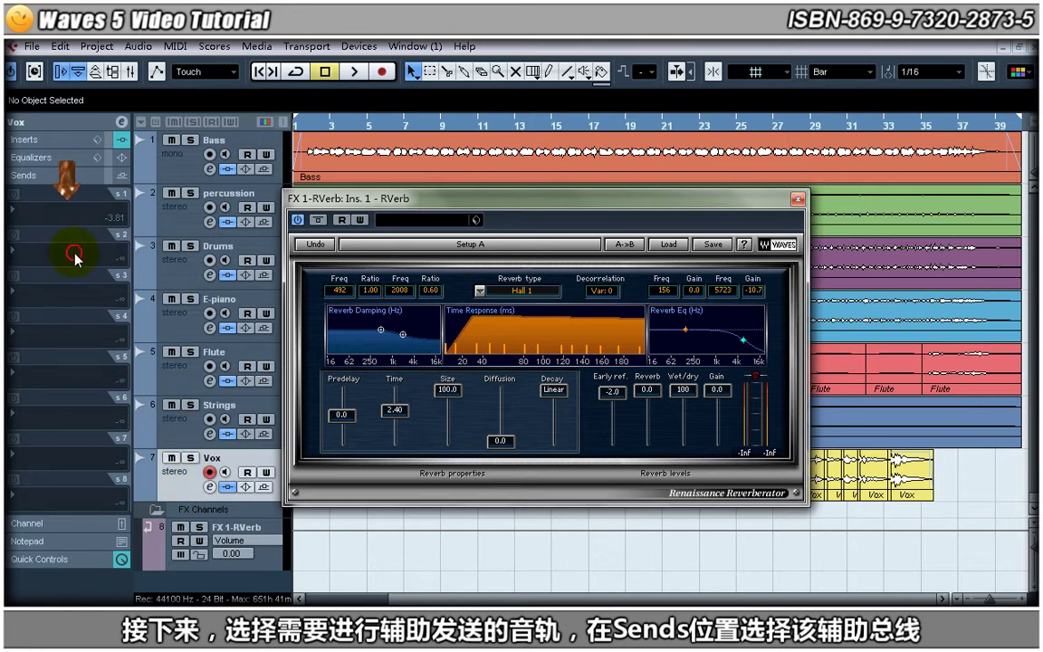
{"action": "left_click", "coordinate": [14, 194]}
{"action": "left_click_drag", "start_coordinate": [73, 221], "coordinate": [100, 230]}
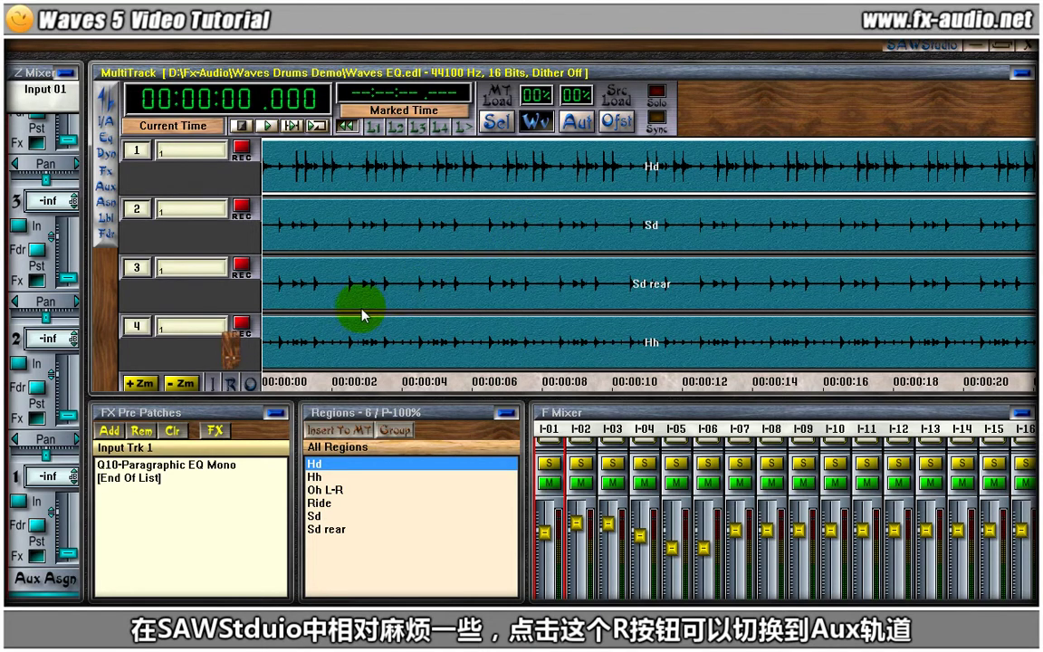
- Switch to SAWStudio, assign return track 1 to output 1, add the Waves TrueVerb plug-in to its pre-fader FX and reposition the plug-in window
{"action": "left_click", "coordinate": [233, 384]}
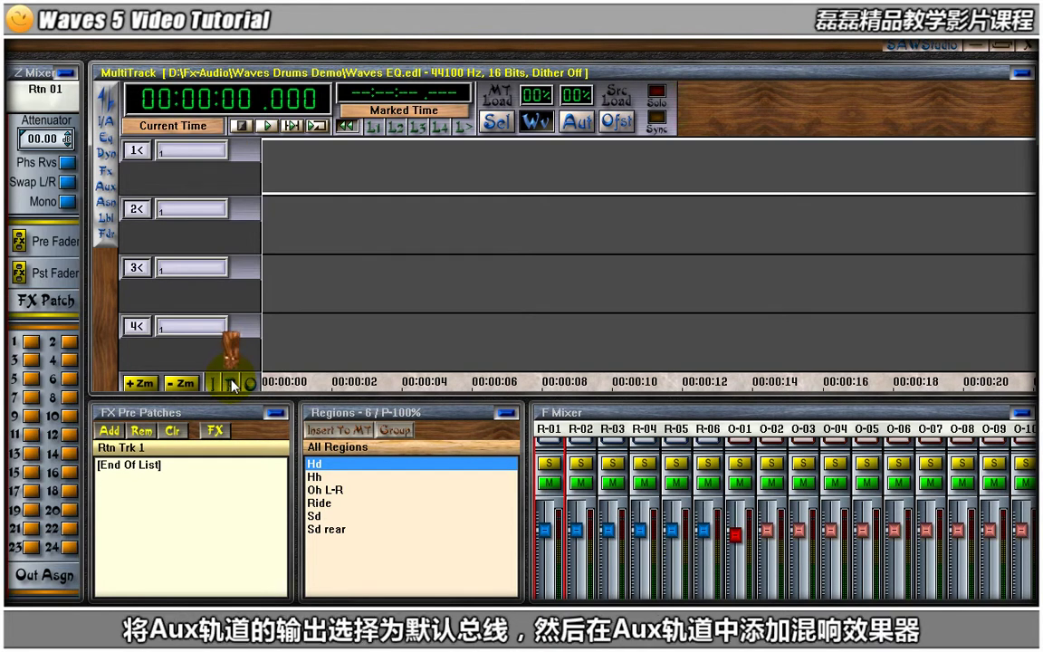
{"action": "left_click", "coordinate": [32, 342]}
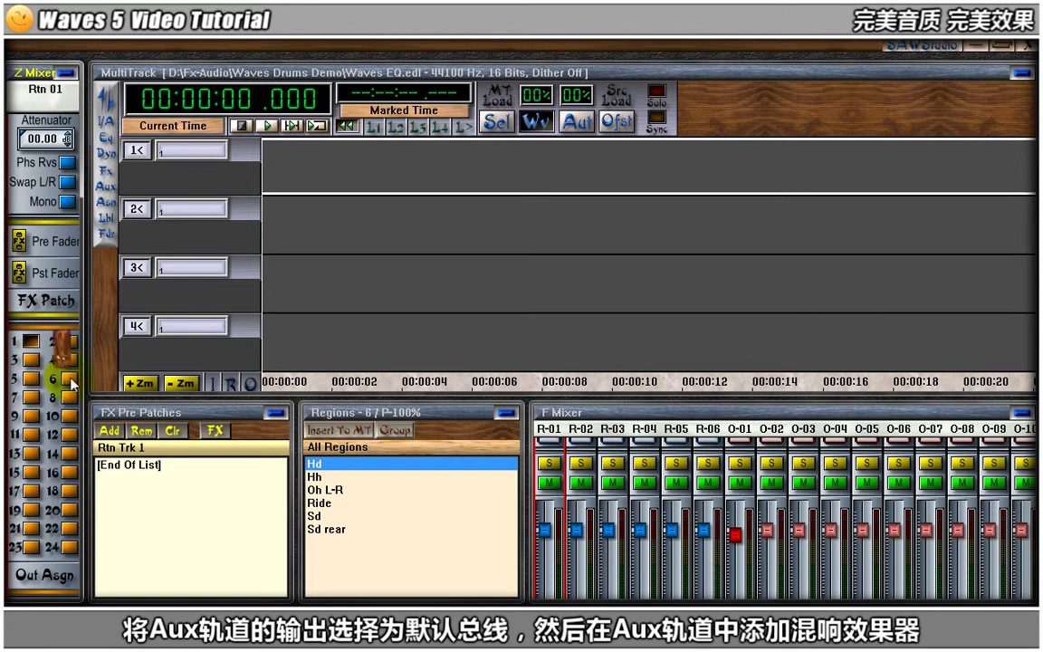
{"action": "left_click", "coordinate": [109, 432]}
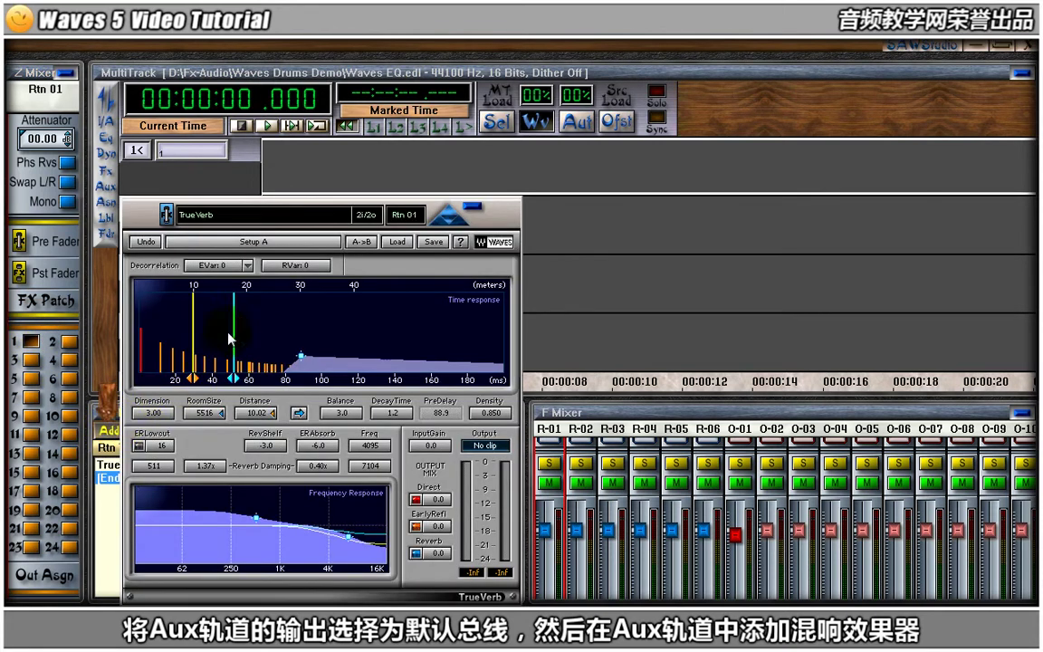
{"action": "left_click_drag", "start_coordinate": [290, 209], "coordinate": [494, 149]}
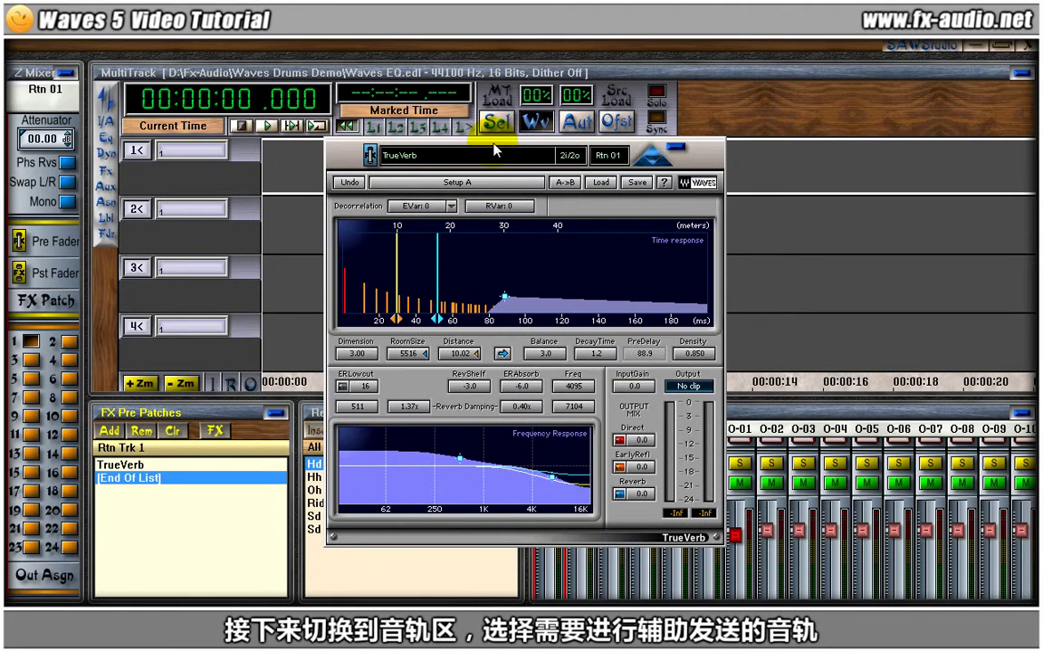
- Return to the input tracks, activate the Aux 1 send on input track 2 and raise its send level
{"action": "left_click", "coordinate": [215, 383]}
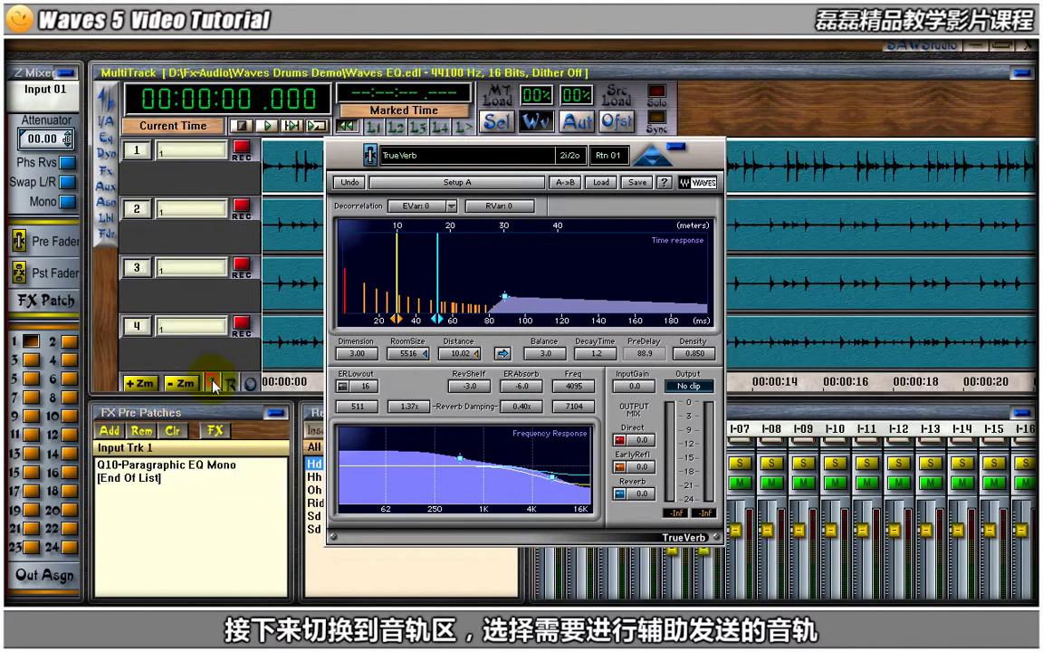
{"action": "left_click", "coordinate": [308, 233]}
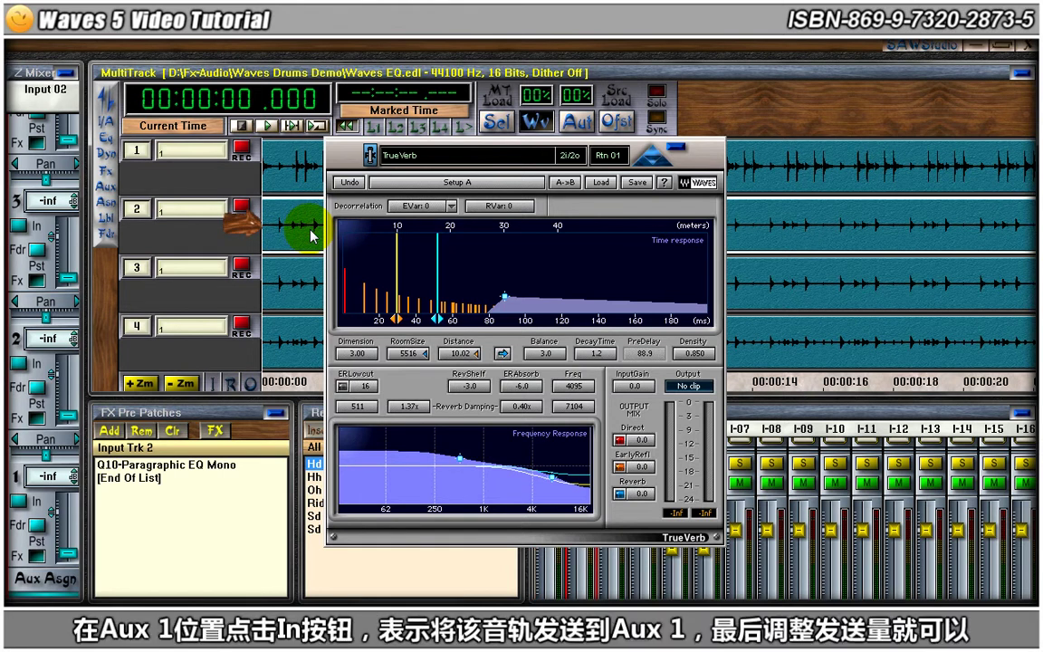
{"action": "left_click", "coordinate": [19, 502]}
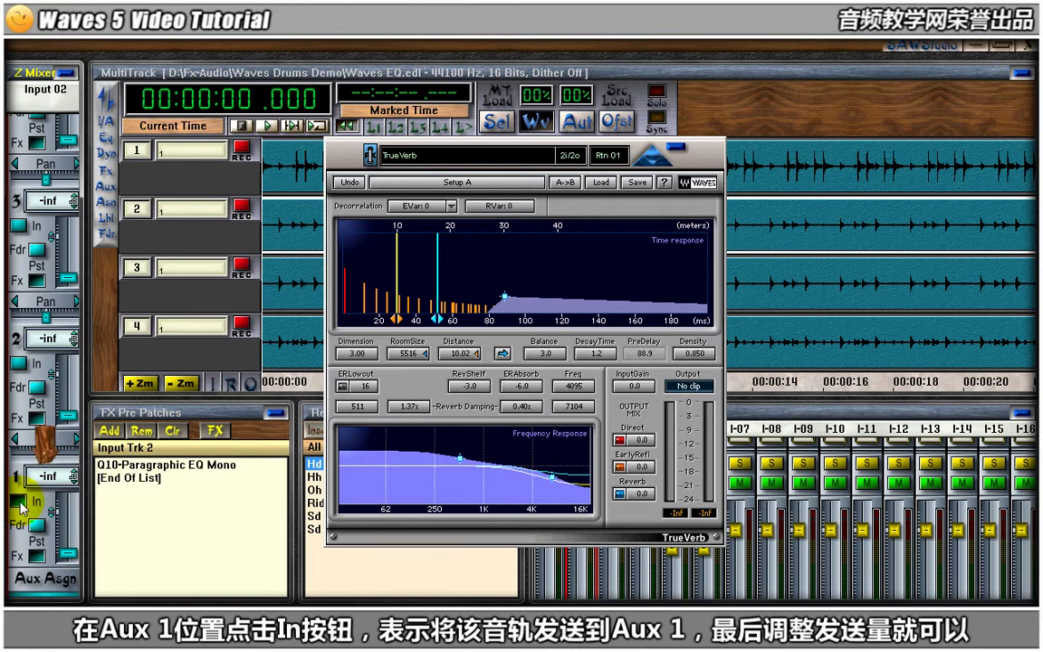
{"action": "left_click", "coordinate": [66, 552]}
{"action": "left_click_drag", "start_coordinate": [67, 554], "coordinate": [68, 527]}
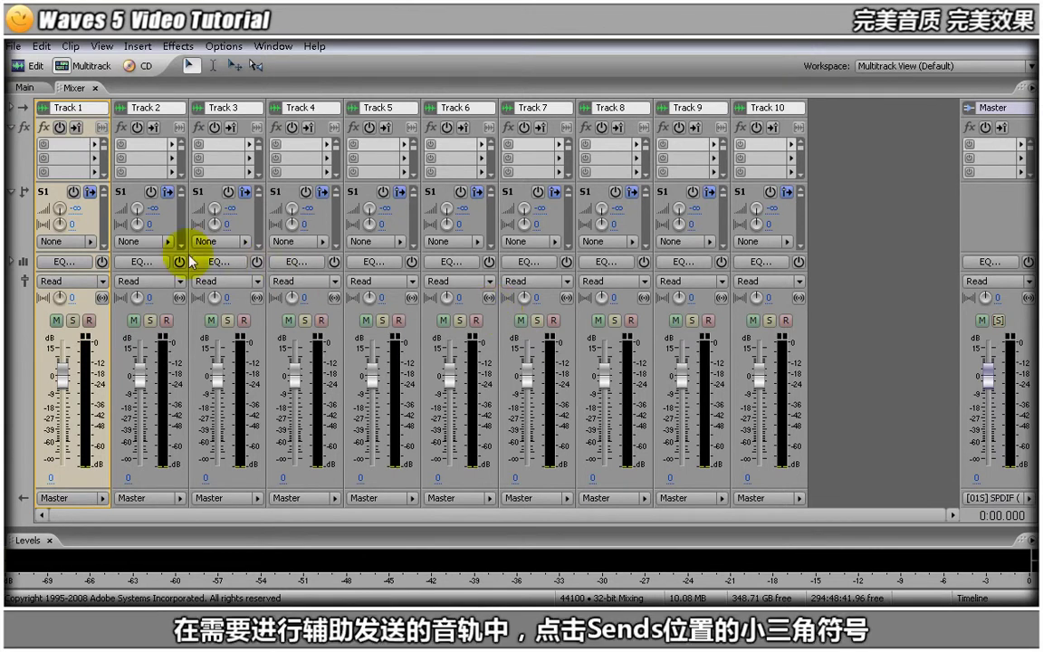
- Switch to Audition, route Track 1's S1 send to a new Bus A and insert Waves RVerb in that bus's first effect slot
{"action": "left_click", "coordinate": [90, 242]}
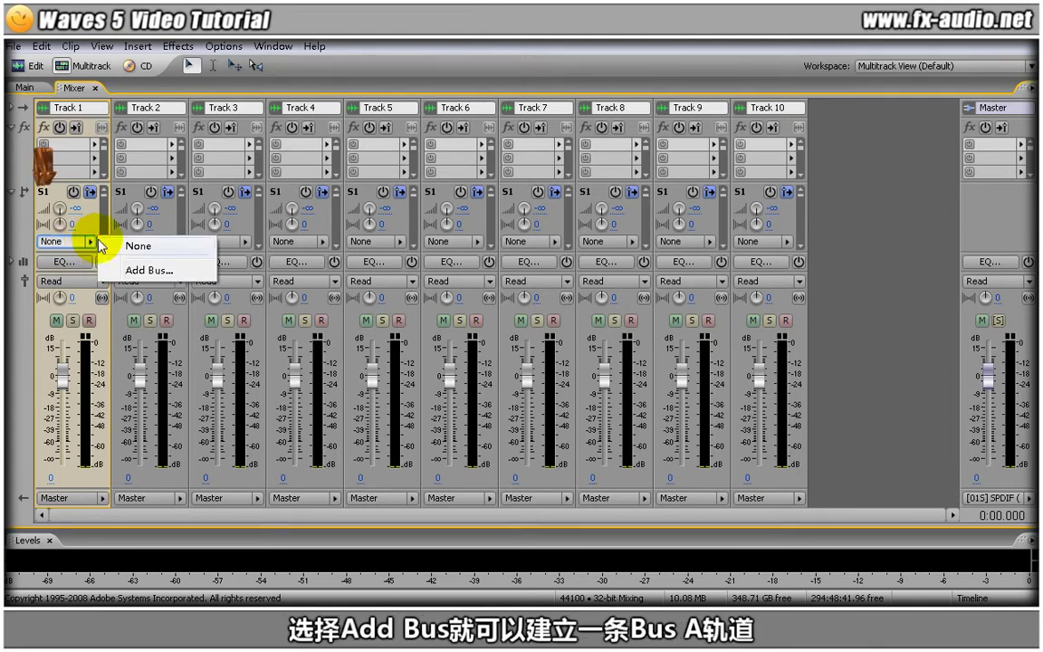
{"action": "left_click", "coordinate": [181, 272]}
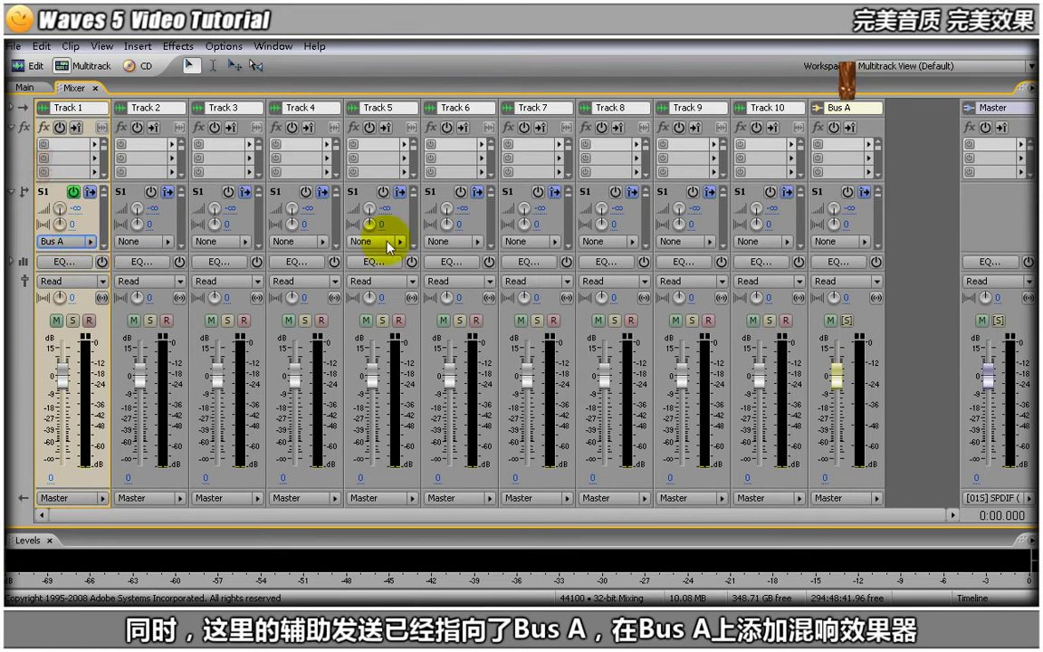
{"action": "left_click", "coordinate": [876, 154]}
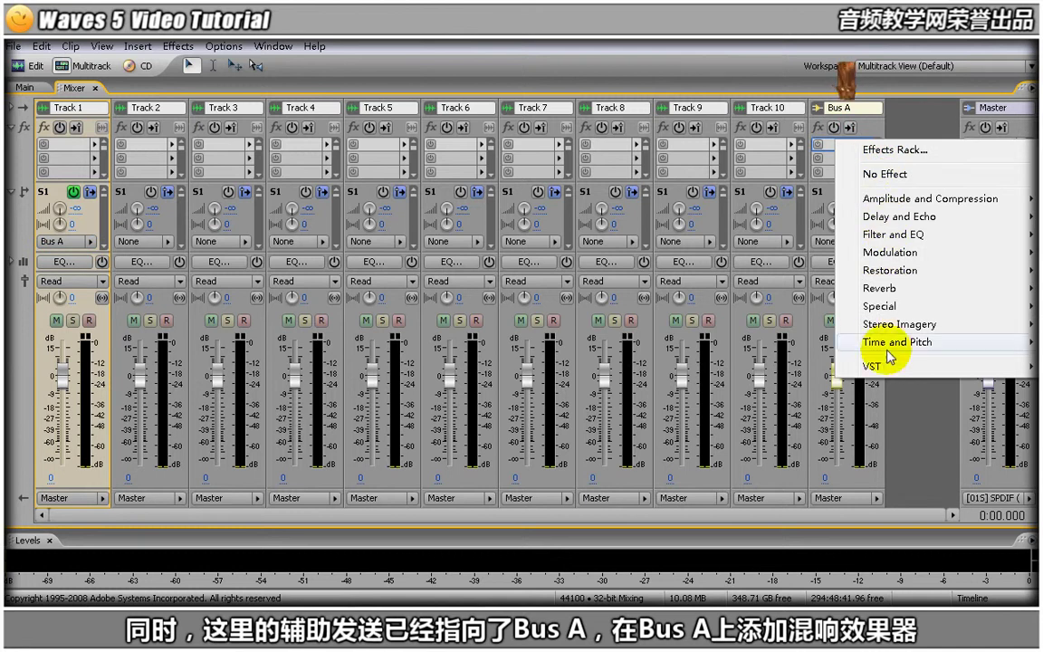
{"action": "mouse_move", "coordinate": [882, 366]}
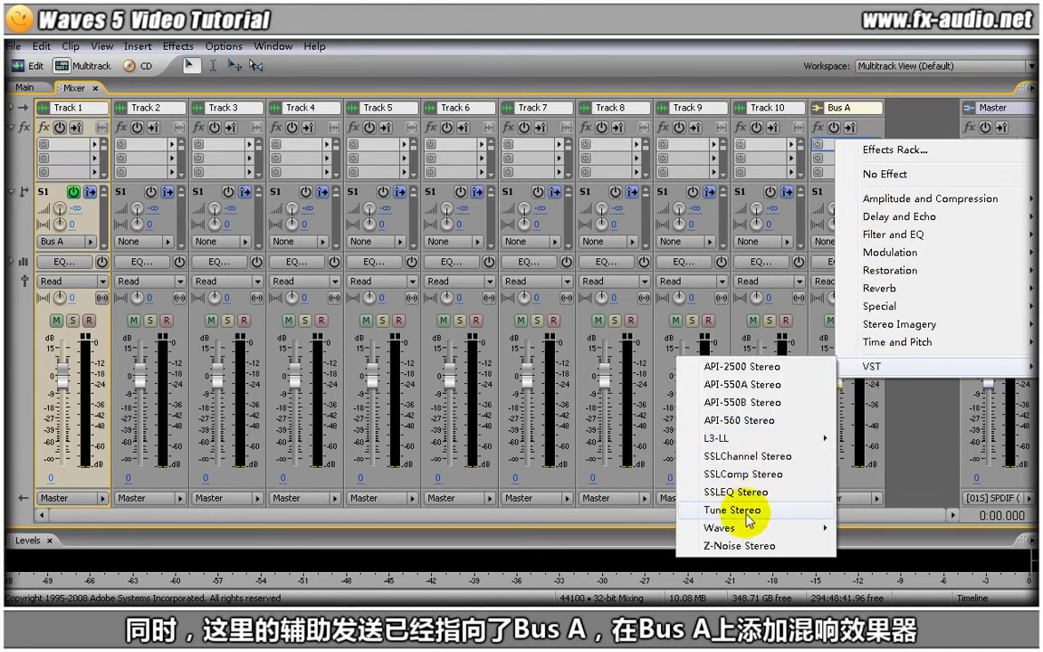
{"action": "mouse_move", "coordinate": [744, 535]}
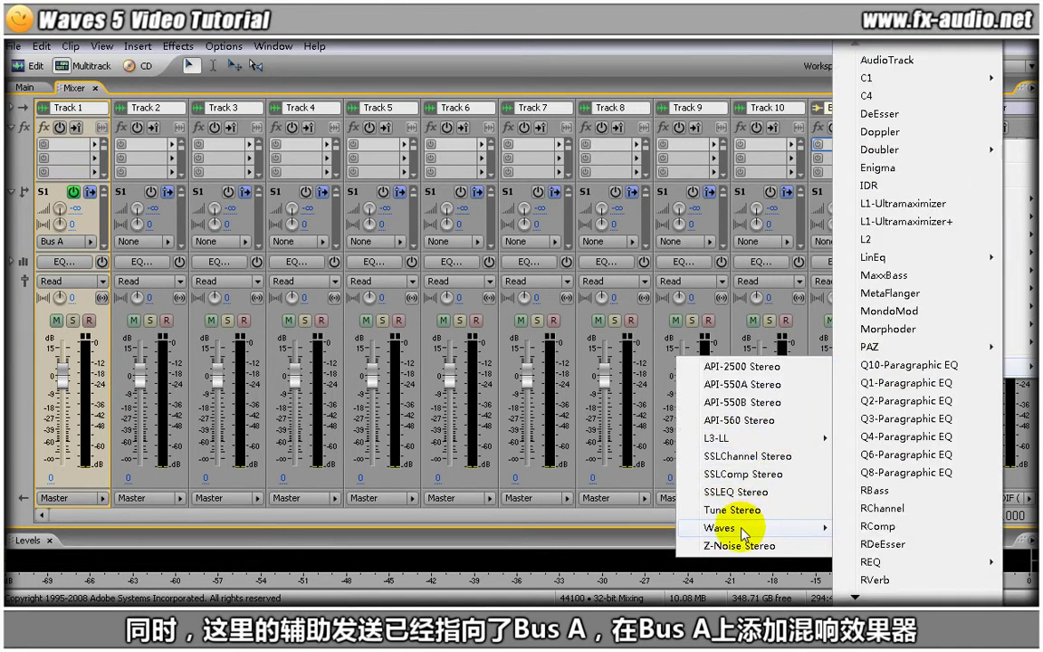
{"action": "left_click", "coordinate": [884, 581]}
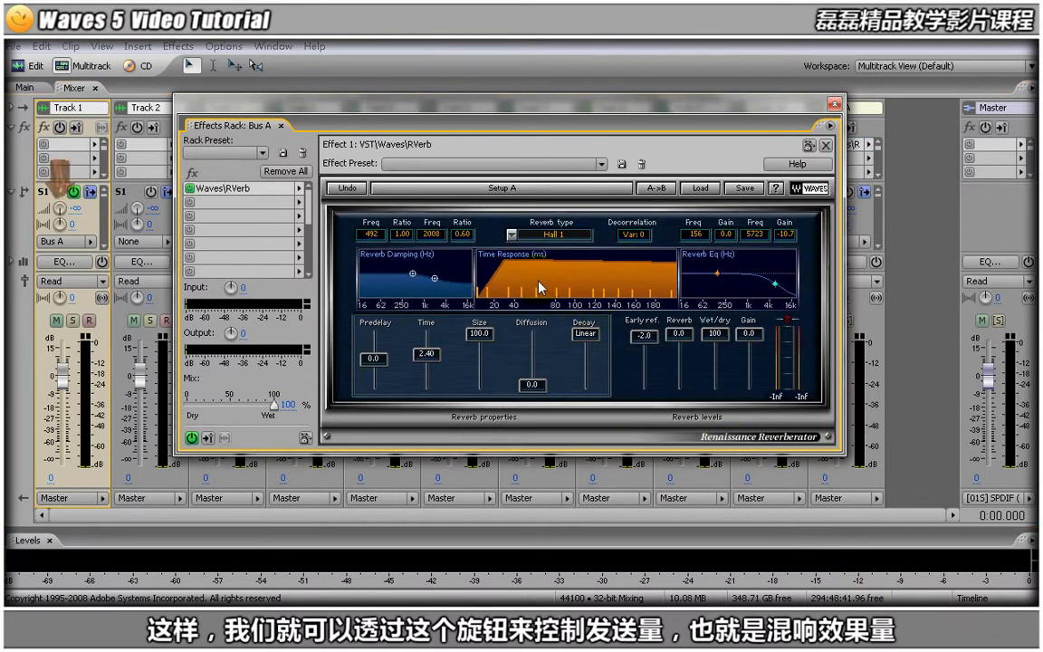
- Adjust Track 1's S1 send level to control the amount of reverb
{"action": "left_click", "coordinate": [60, 209]}
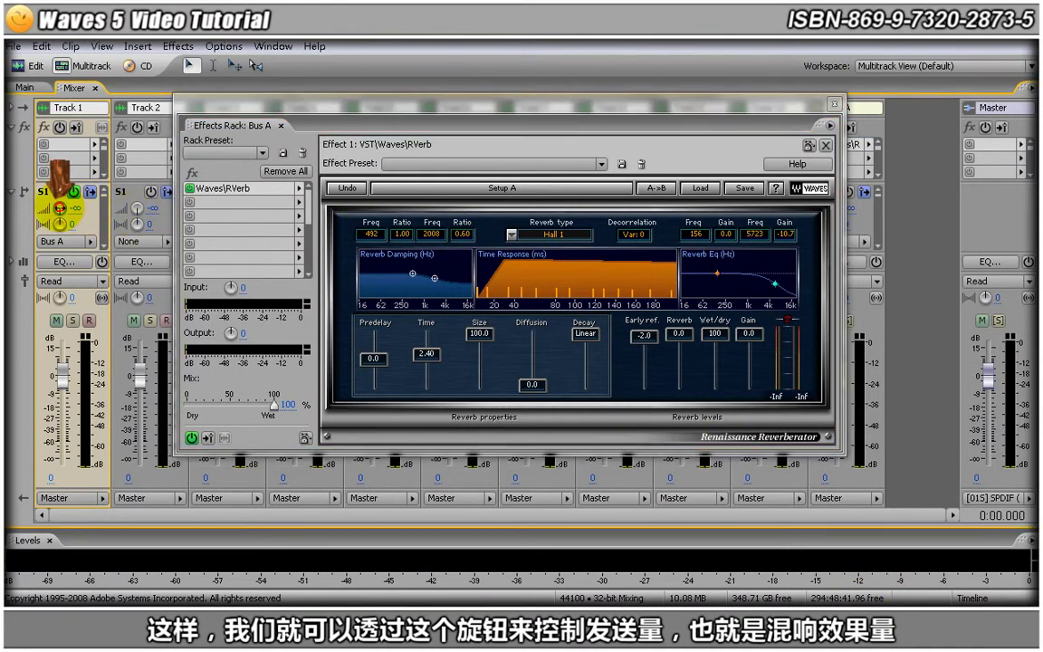
{"action": "left_click_drag", "start_coordinate": [48, 139], "coordinate": [83, 126]}
{"action": "mouse_move", "coordinate": [61, 176]}
{"action": "left_mouse_down"}
{"action": "mouse_move", "coordinate": [71, 98]}
{"action": "mouse_move", "coordinate": [56, 159]}
{"action": "left_mouse_up"}
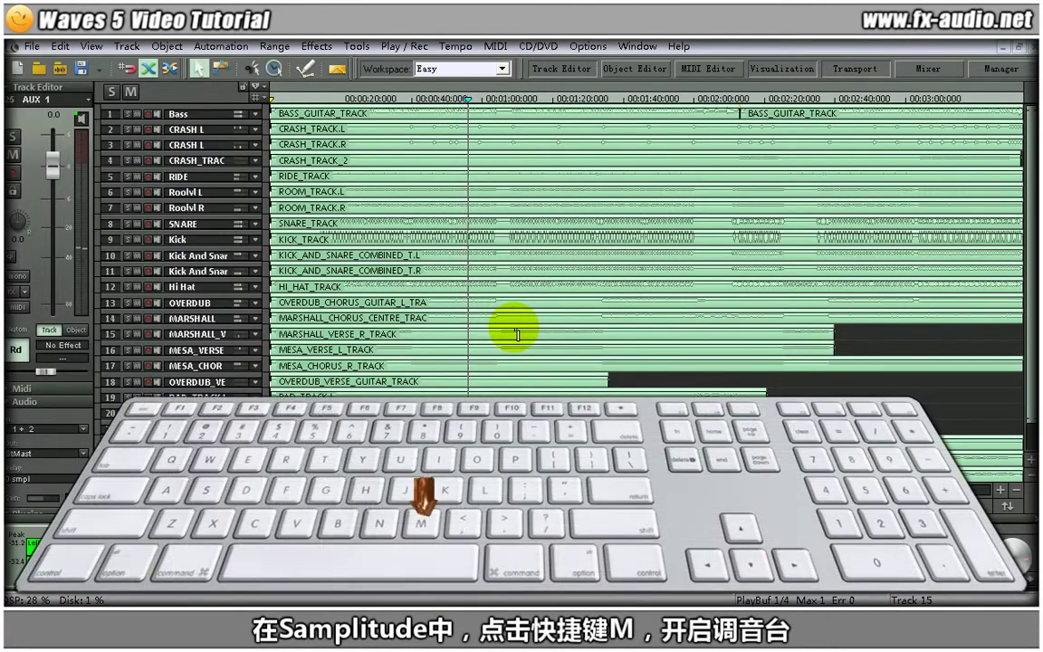
- Switch to Samplitude, open the mixer and create an AUX 1 send on track 18 at a level of -2.1
{"action": "key", "text": "m"}
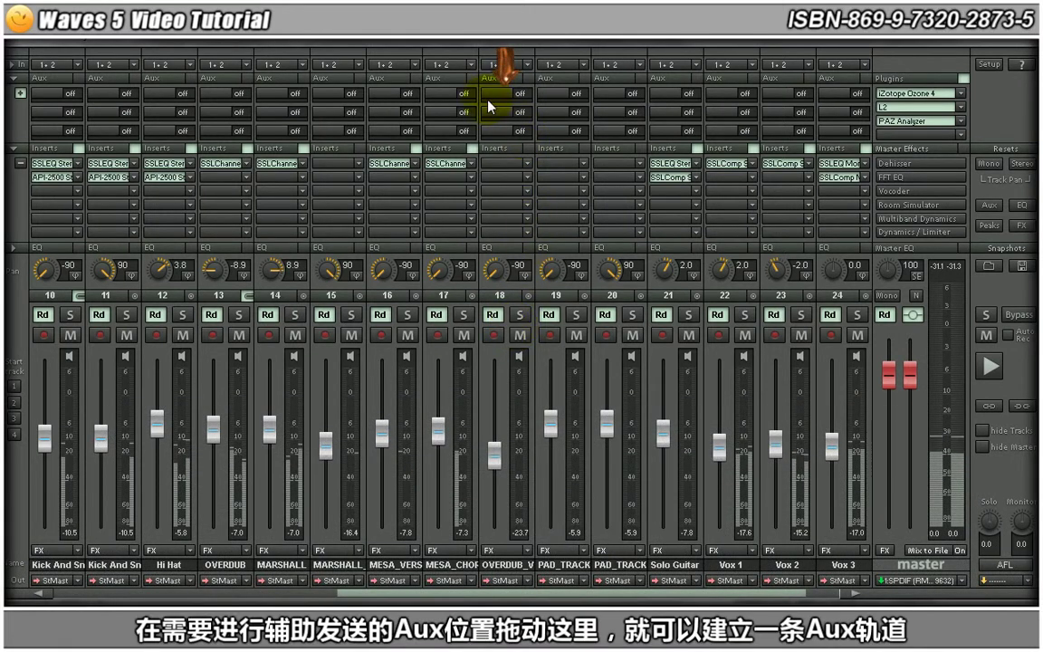
{"action": "left_click_drag", "start_coordinate": [489, 107], "coordinate": [510, 107]}
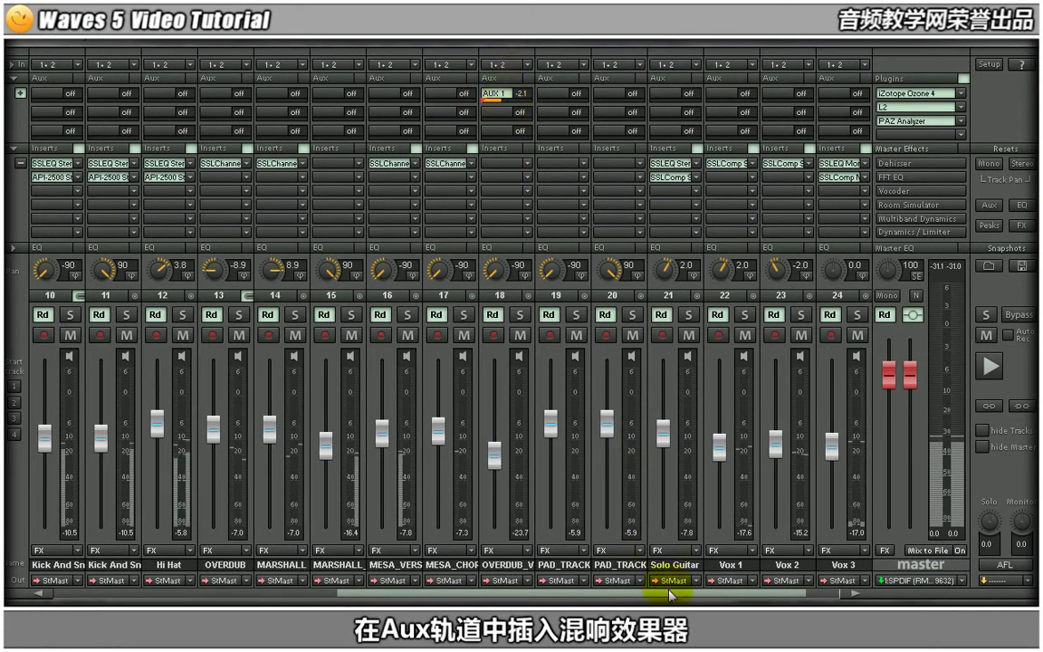
- Insert Waves RVerb in the AUX 1 track's first slot, reposition its window and adjust track 18's AUX 1 send level
{"action": "left_click_drag", "start_coordinate": [671, 595], "coordinate": [760, 595]}
{"action": "left_click", "coordinate": [866, 165]}
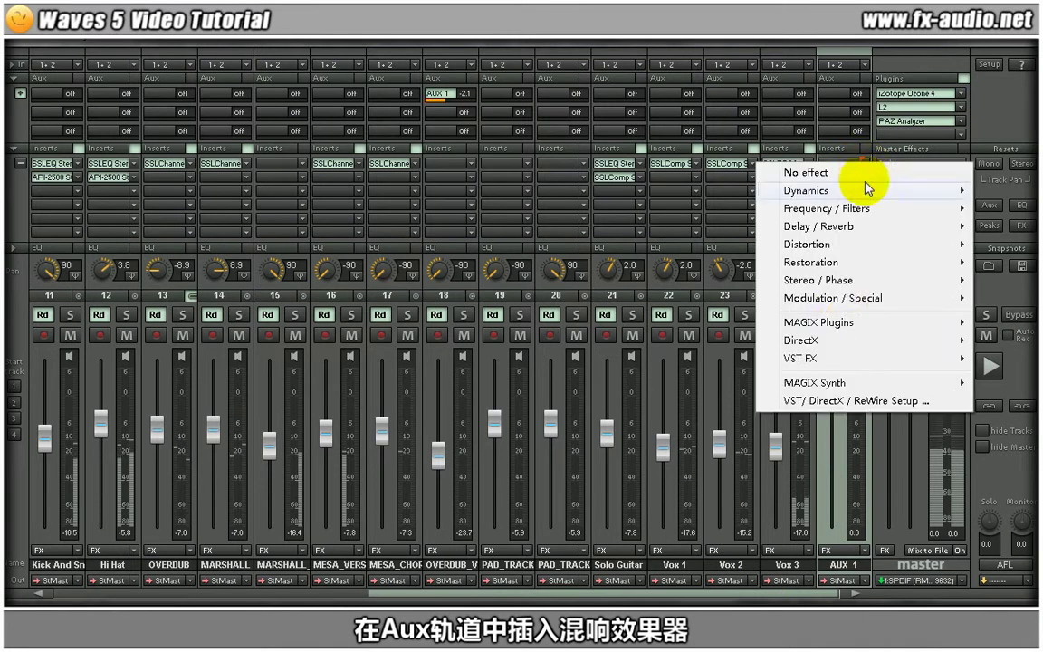
{"action": "mouse_move", "coordinate": [840, 362]}
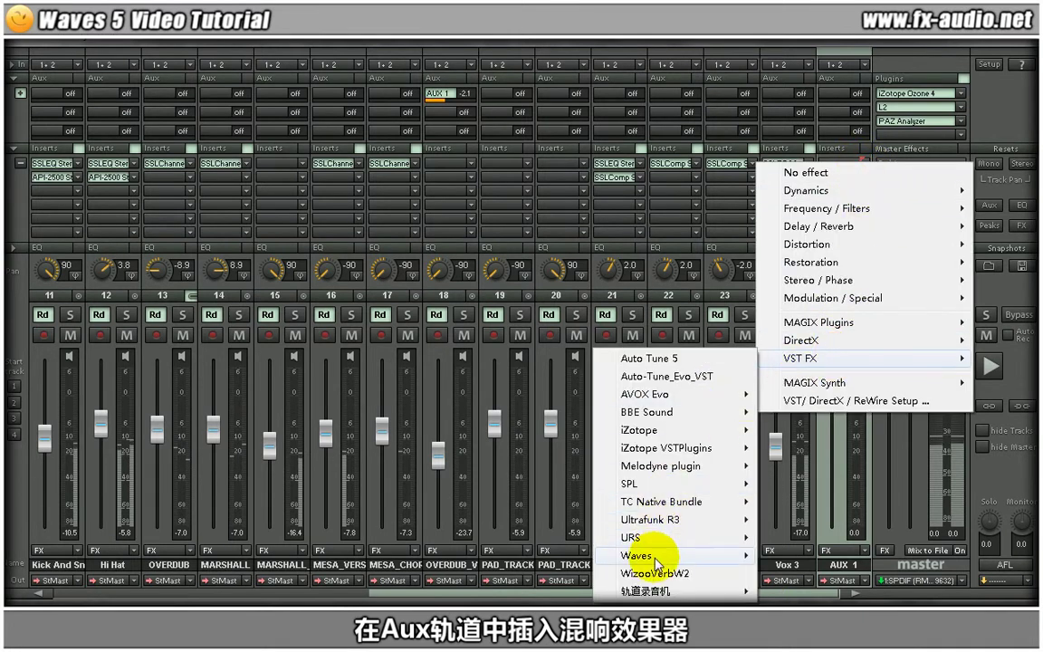
{"action": "mouse_move", "coordinate": [659, 556]}
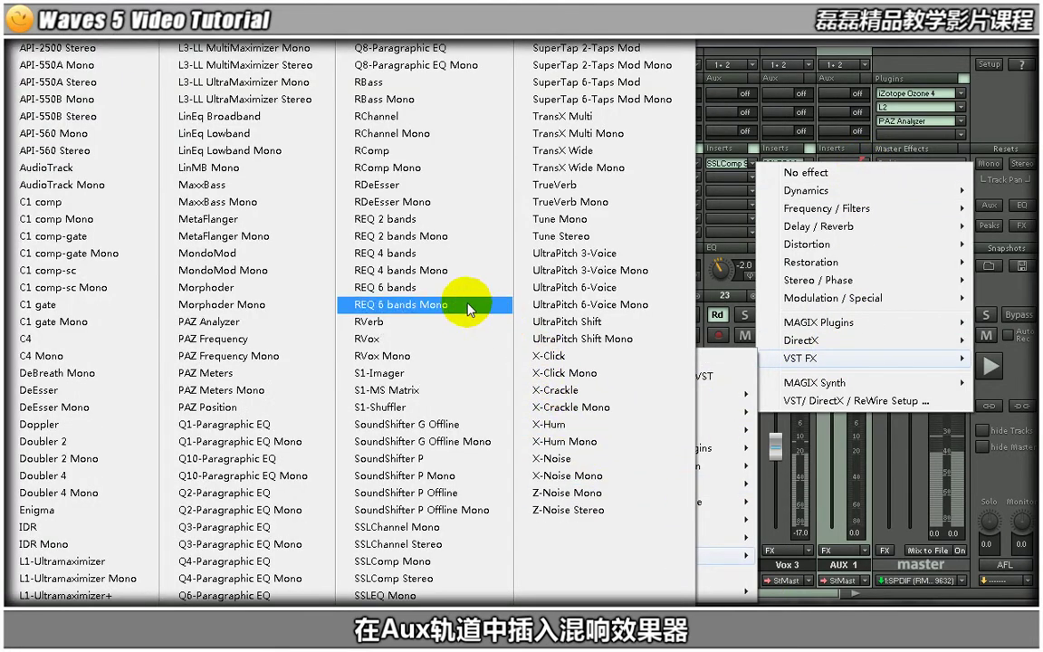
{"action": "left_click", "coordinate": [419, 321]}
{"action": "left_click_drag", "start_coordinate": [444, 265], "coordinate": [380, 176]}
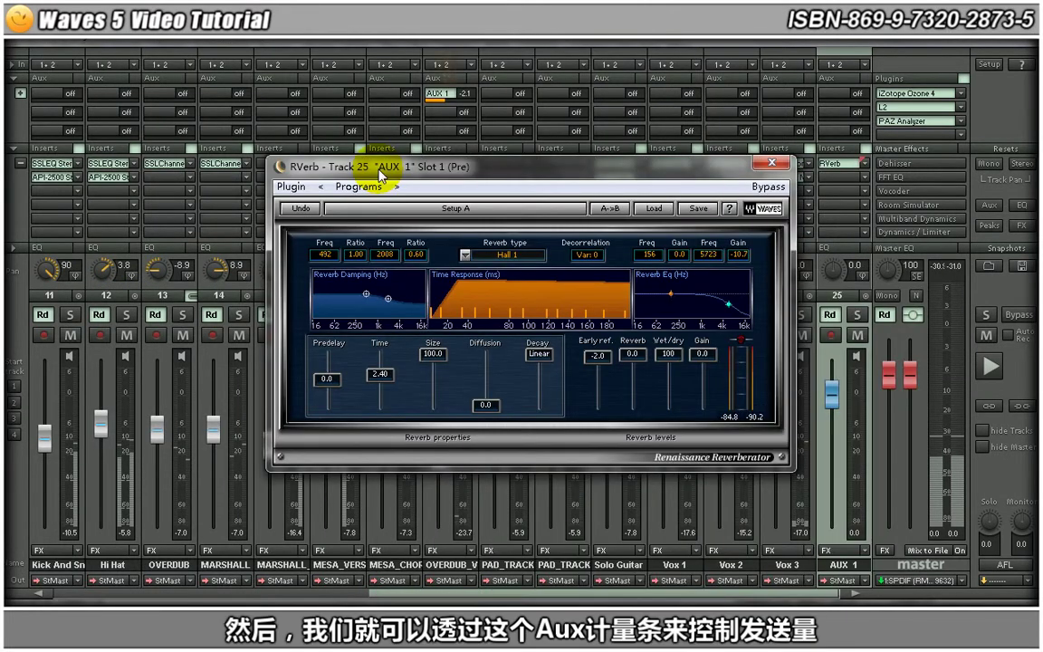
{"action": "left_click_drag", "start_coordinate": [436, 105], "coordinate": [448, 107]}
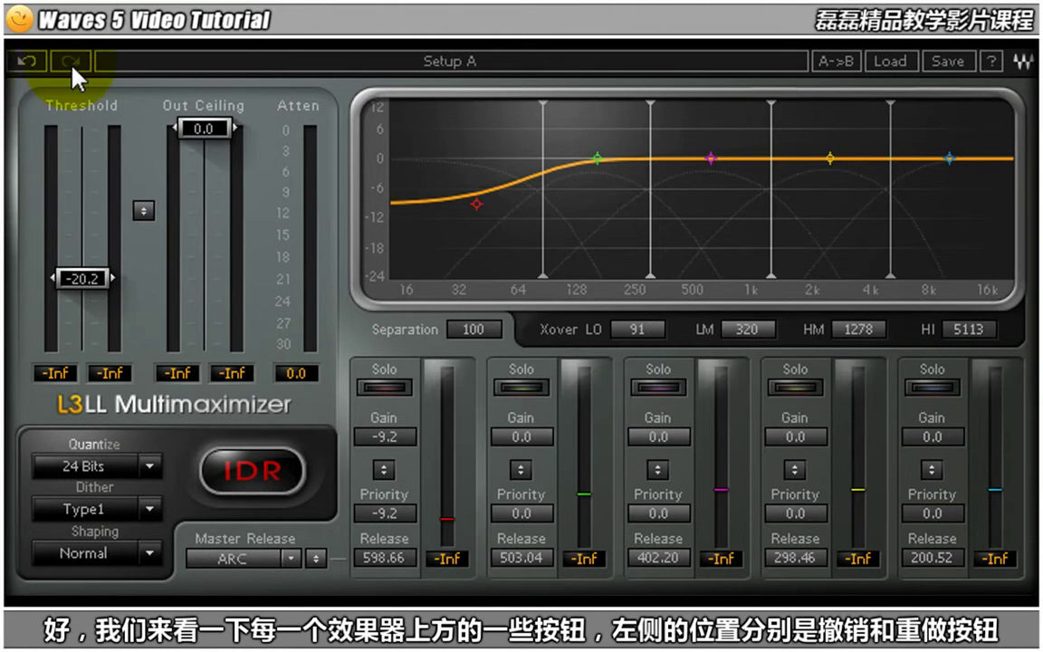
- Undo the last operation in the L3LL Multimaximizer and redo it
{"action": "left_click", "coordinate": [20, 63]}
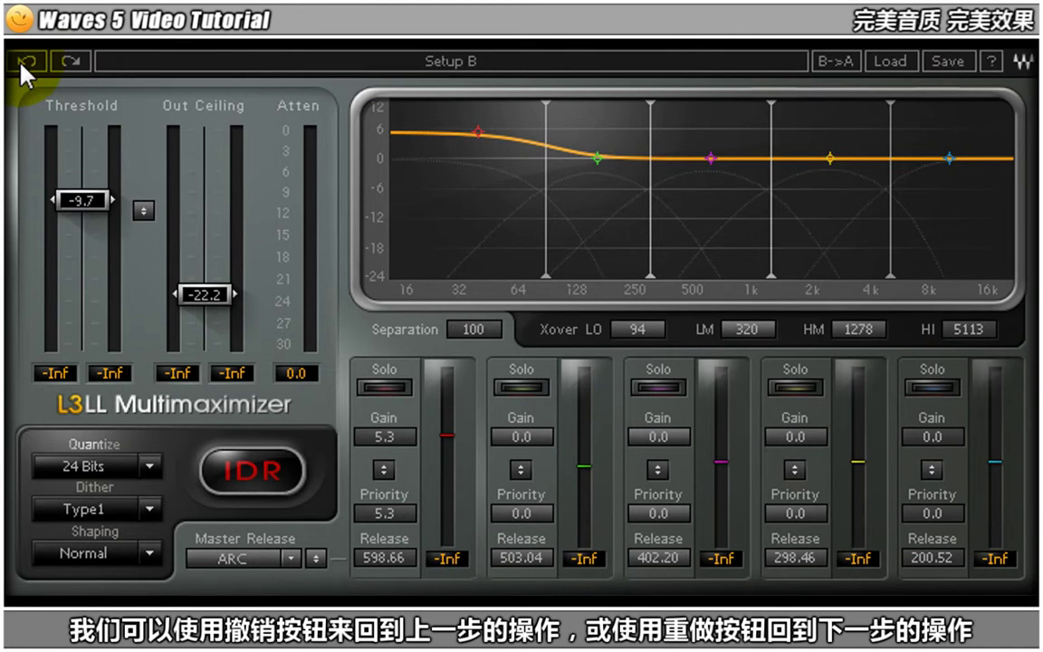
{"action": "left_click", "coordinate": [67, 69]}
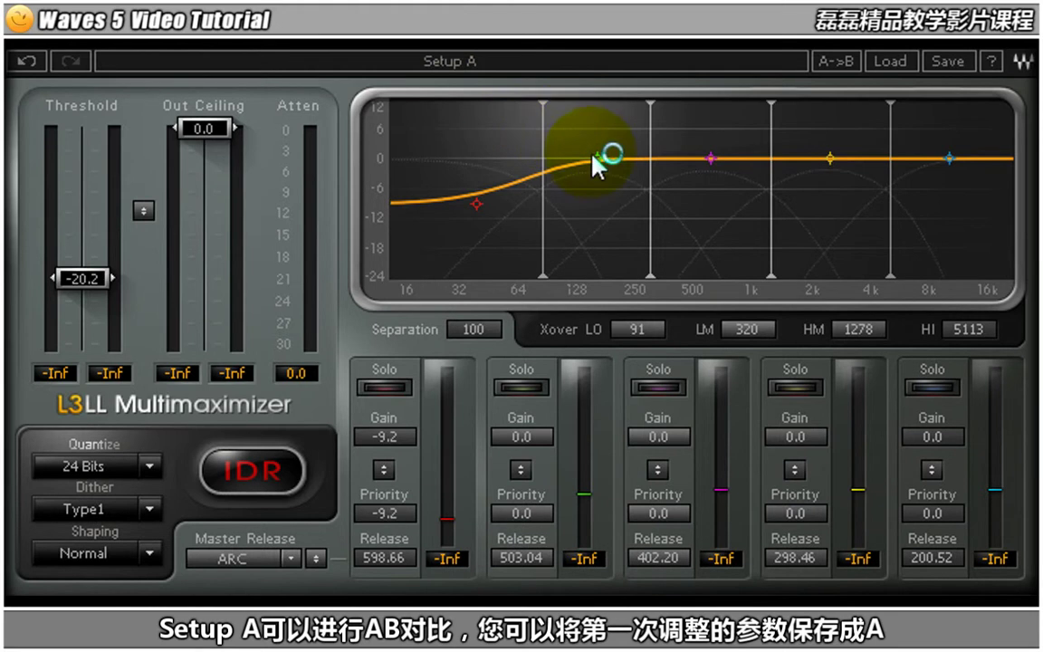
- Set the second band's gain to -6.2 in Setup A and to 5.4 in Setup B of the L3LL Multimaximizer
{"action": "left_click_drag", "start_coordinate": [598, 160], "coordinate": [599, 199]}
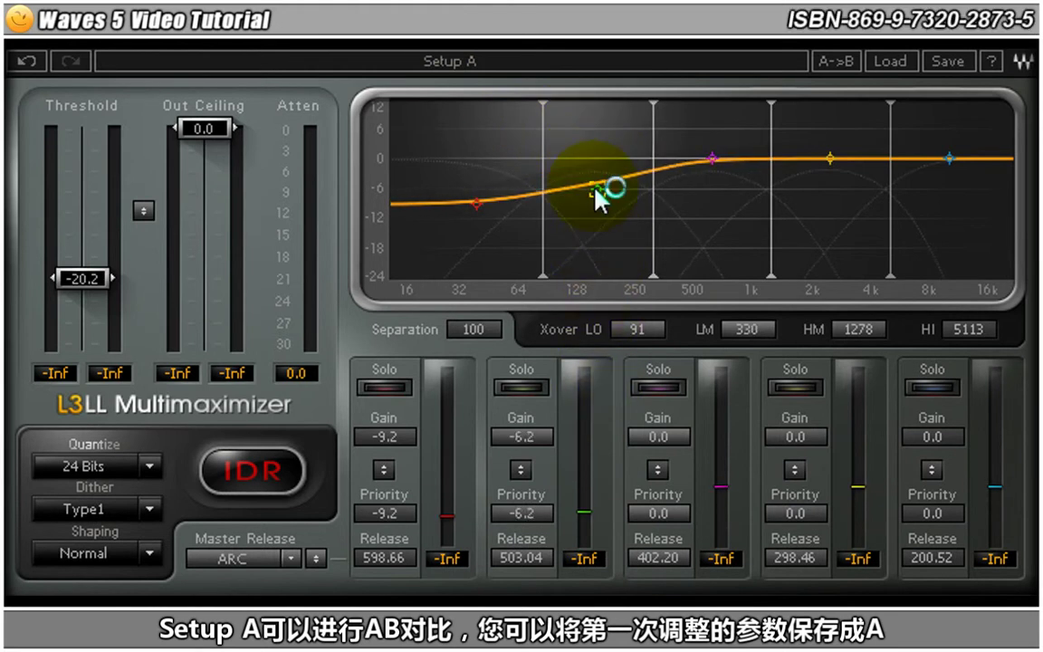
{"action": "left_click", "coordinate": [507, 64]}
{"action": "left_click_drag", "start_coordinate": [605, 148], "coordinate": [609, 133]}
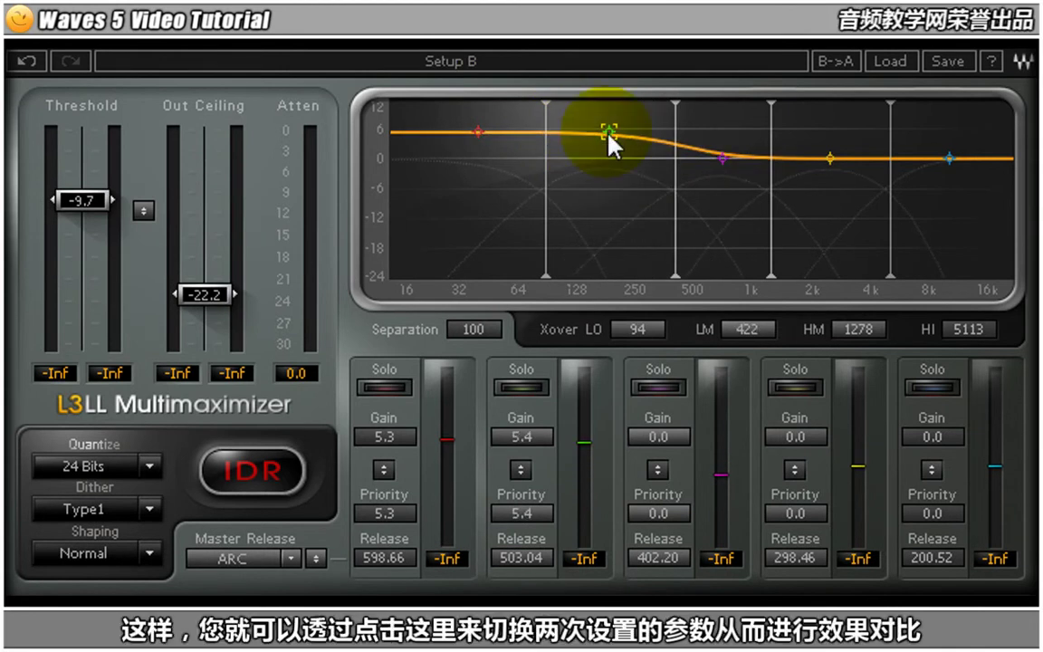
- Toggle between Setup A and Setup B to compare their settings, ending on Setup A
{"action": "left_click", "coordinate": [504, 64]}
{"action": "left_click", "coordinate": [503, 63]}
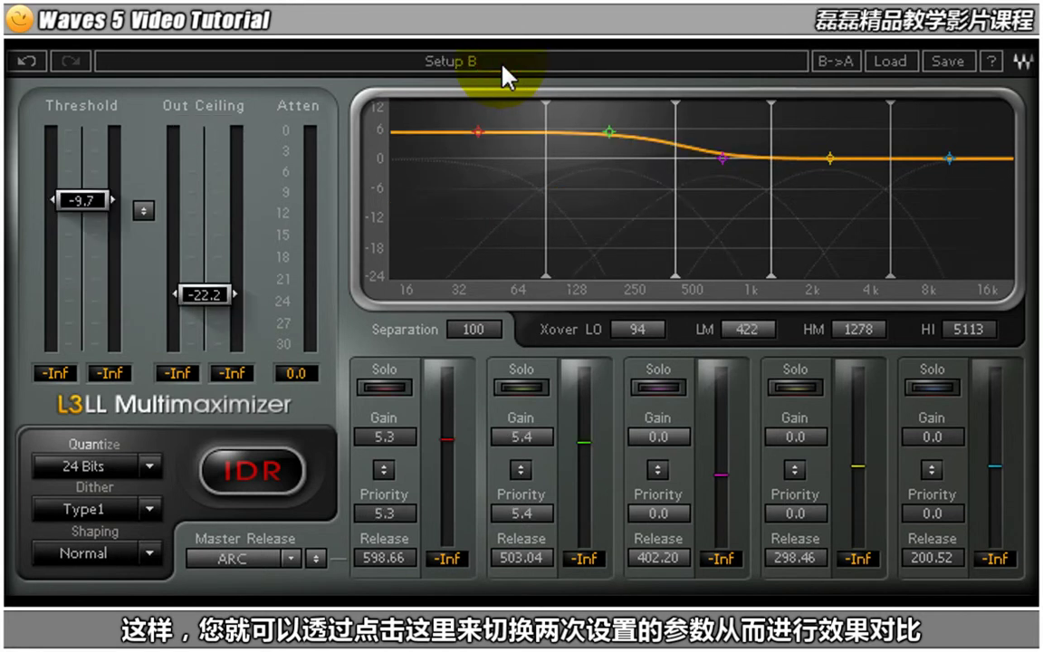
{"action": "left_click", "coordinate": [504, 65]}
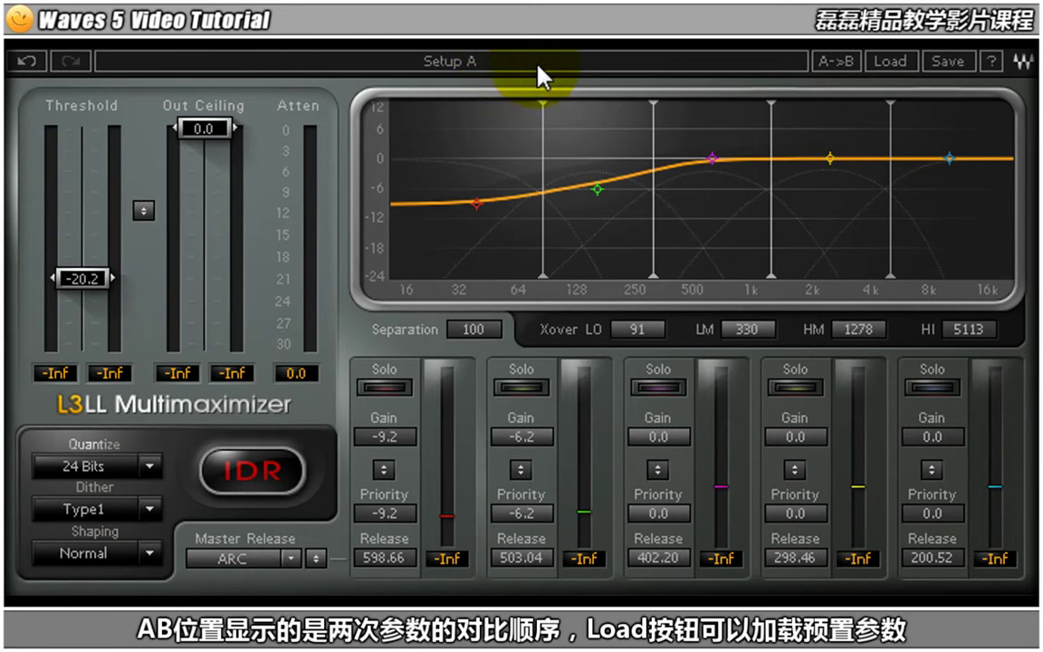